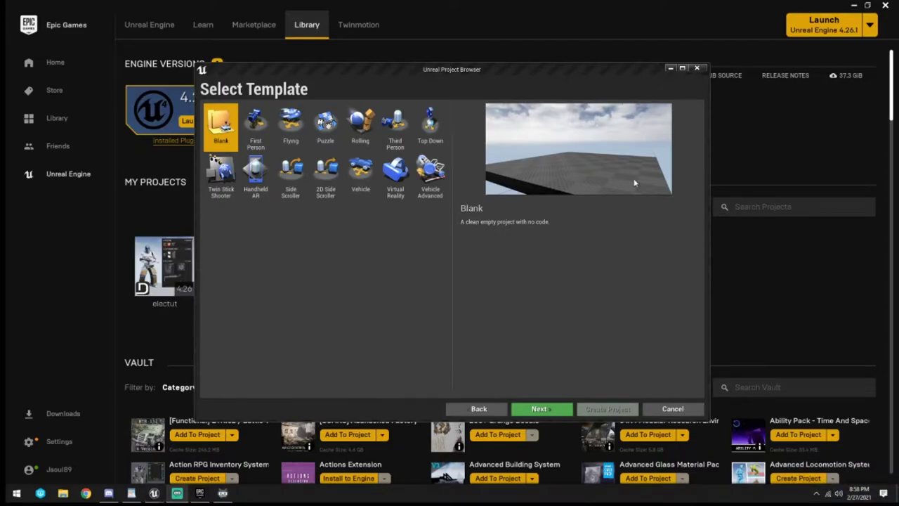
Step: Close the leftover project browser and launch Unreal Engine 4.26.1 from the Library
left_click(697, 67)
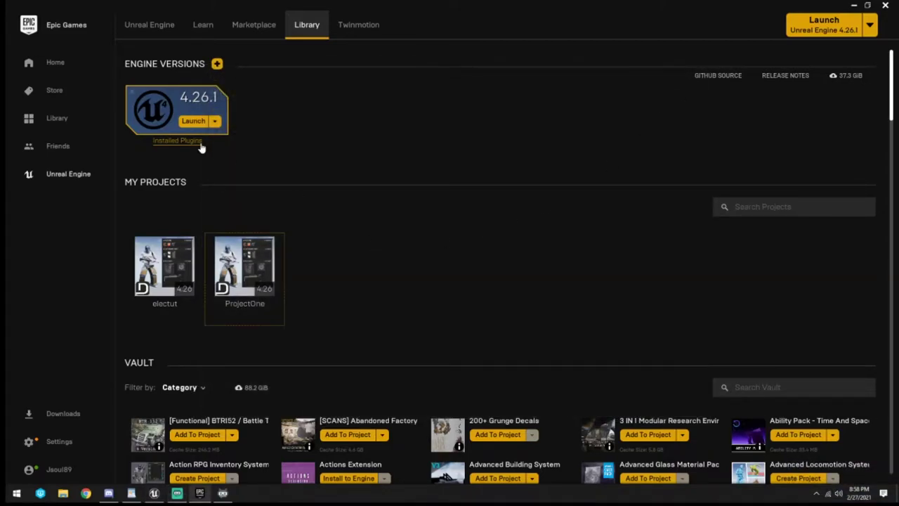
left_click(194, 121)
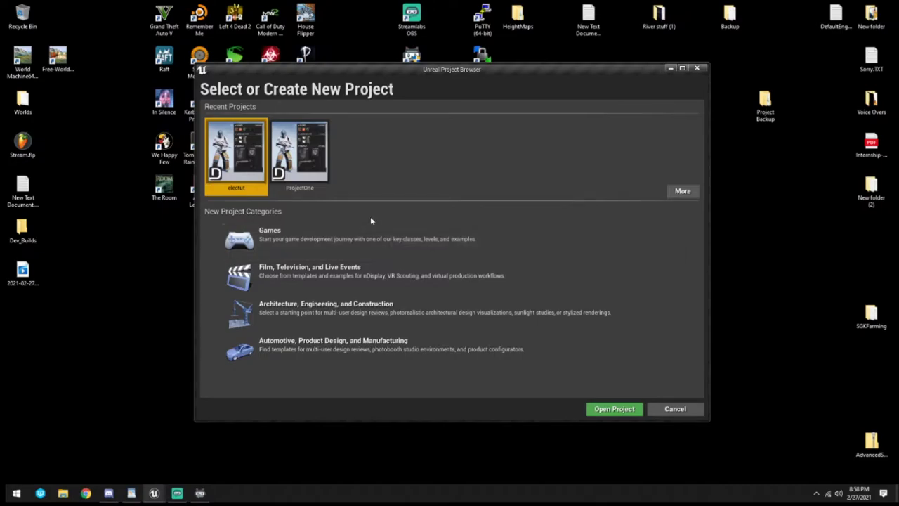
Step: Choose the Games category and Third Person template, and include starter content
left_click(294, 240)
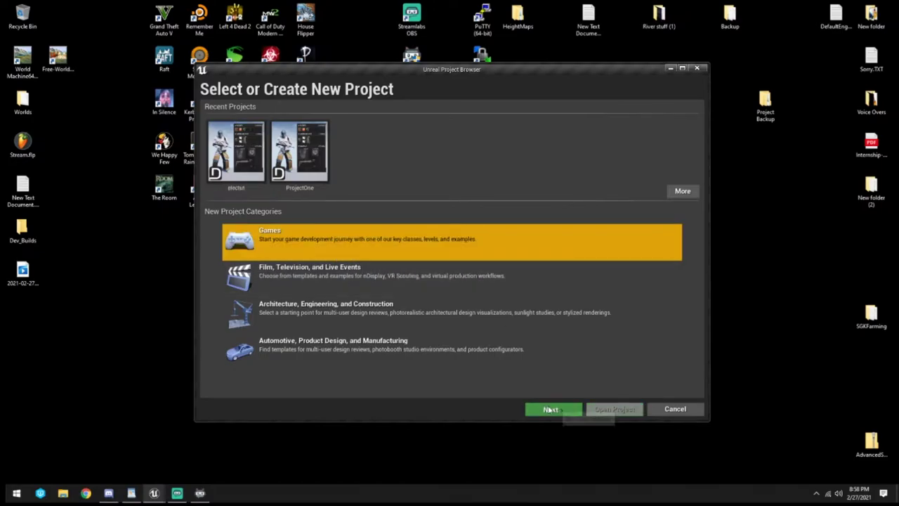
left_click(550, 408)
left_click(552, 412)
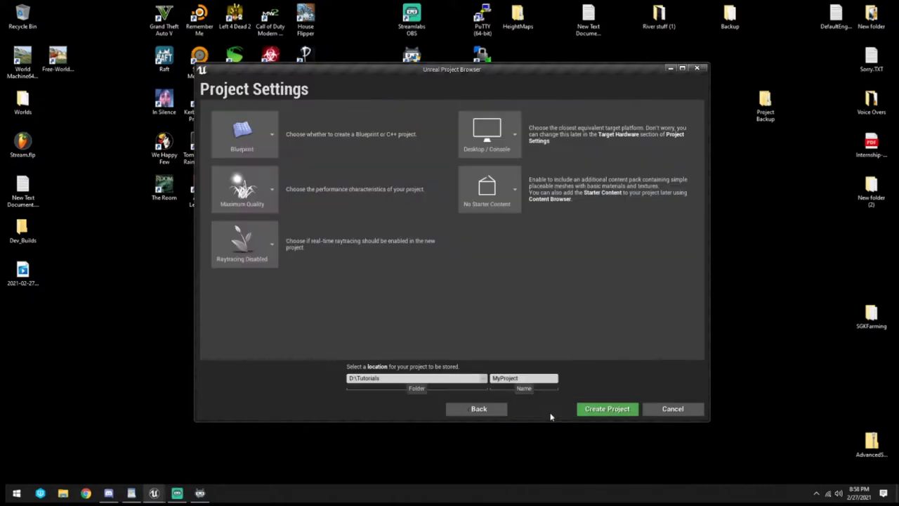
left_click(511, 186)
left_click(488, 245)
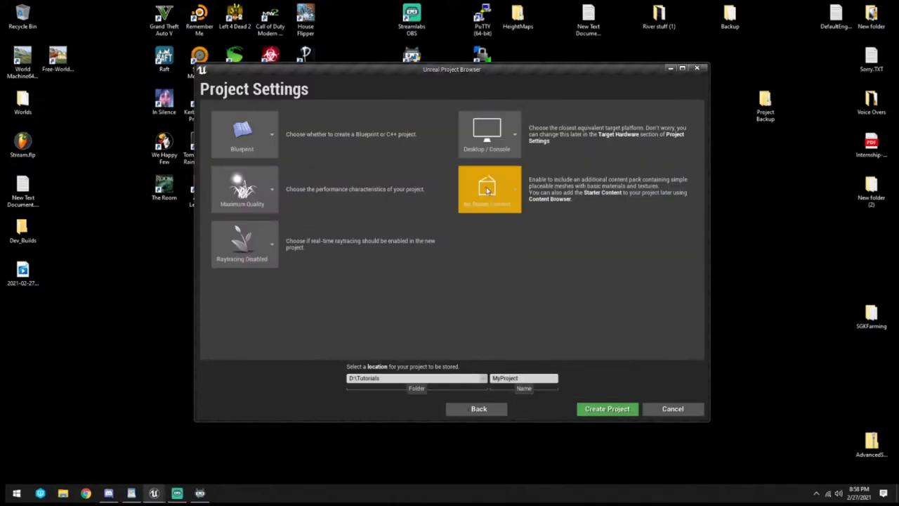
left_click(487, 188)
left_click(489, 281)
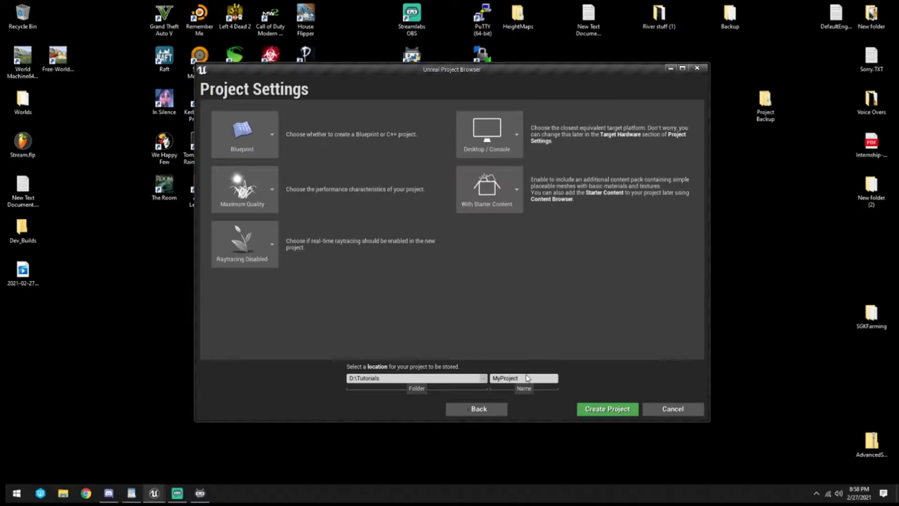
Step: Name the project 'automaterial' and create it
key("Tab")
key("Tab")
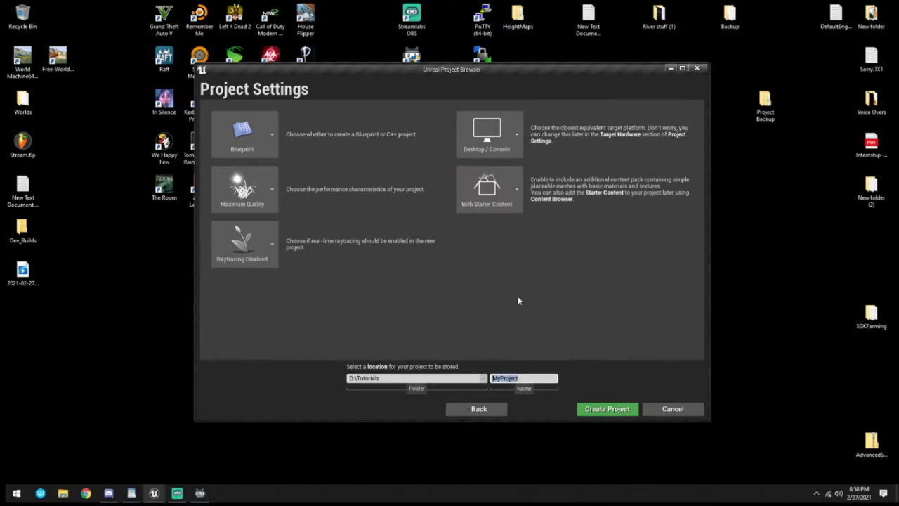
type("landsc")
type("ap")
type("eautomaterial")
key("BackSpace")
key("BackSpace")
key("BackSpace")
key("BackSpace")
key("BackSpace")
key("BackSpace")
key("BackSpace")
key("BackSpace")
key("BackSpace")
key("BackSpace")
key("BackSpace")
key("BackSpace")
key("BackSpace")
key("BackSpace")
key("BackSpace")
key("BackSpace")
key("BackSpace")
key("BackSpace")
key("BackSpace")
key("BackSpace")
key("BackSpace")
type("automaterial")
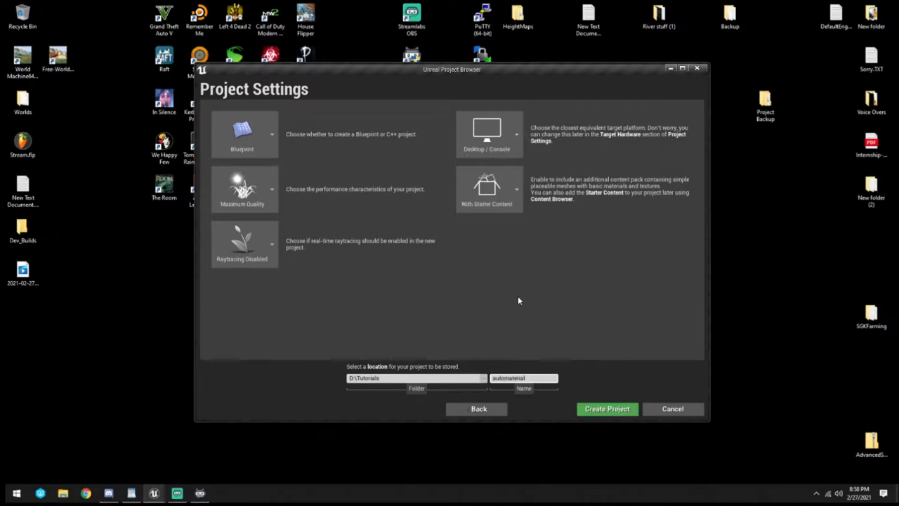
left_click(601, 411)
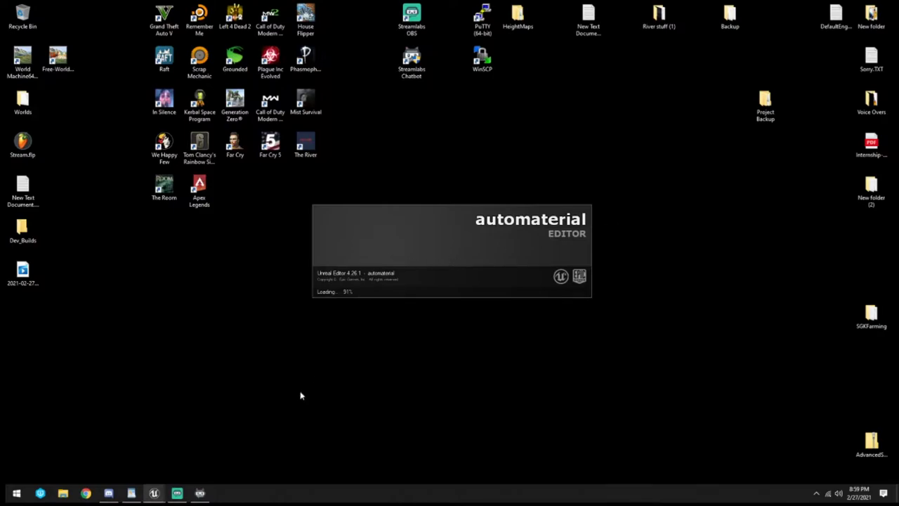
Step: Let the automaterial project load in the editor, then bring the Epic Games Launcher to the front
left_click(816, 500)
left_click(815, 438)
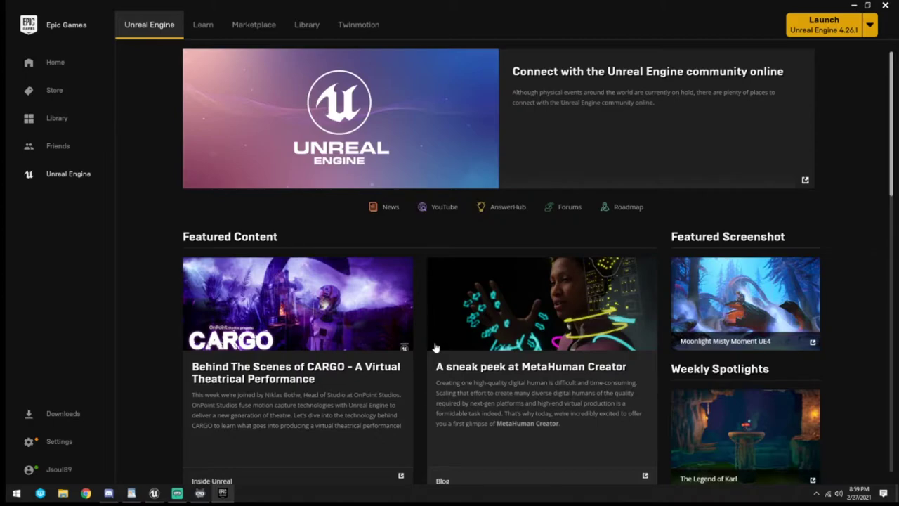
key("alt+Tab")
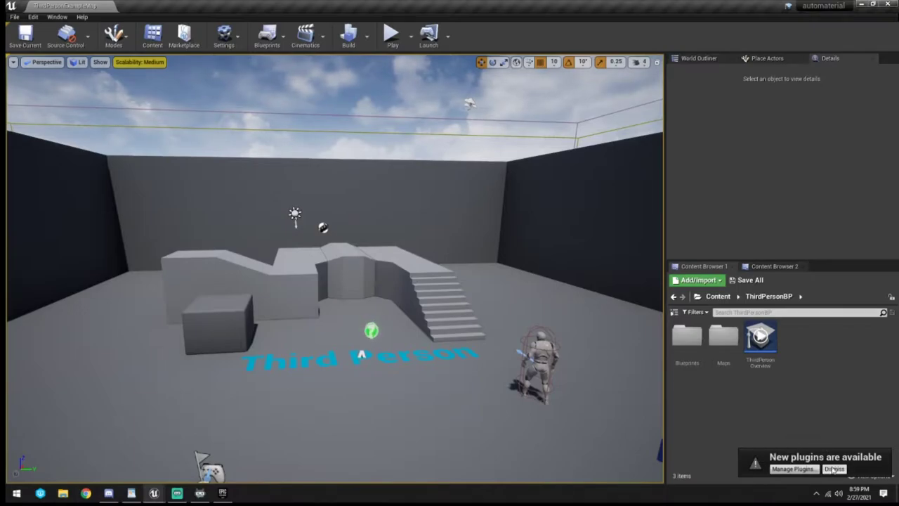
left_click(816, 493)
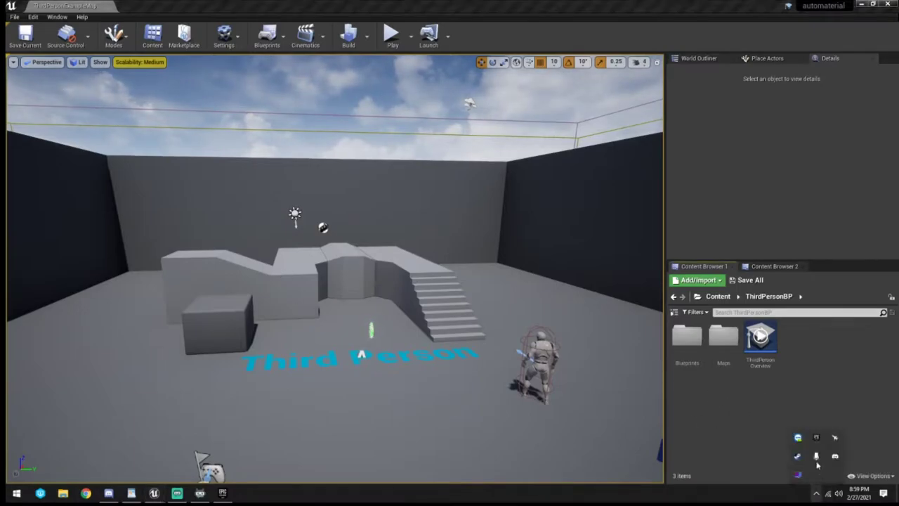
left_click(812, 436)
Step: Search the Marketplace for 'temperate' and open the optimized Grass Library product page
left_click(307, 25)
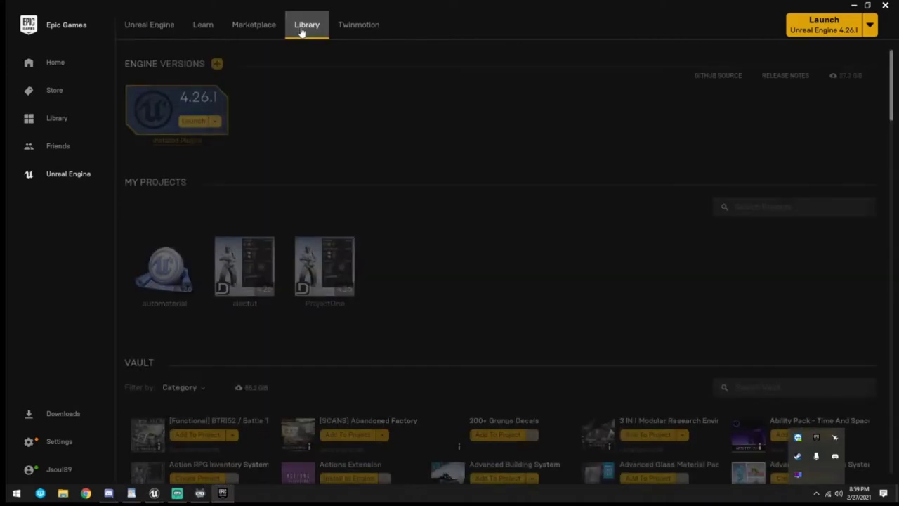
left_click(255, 32)
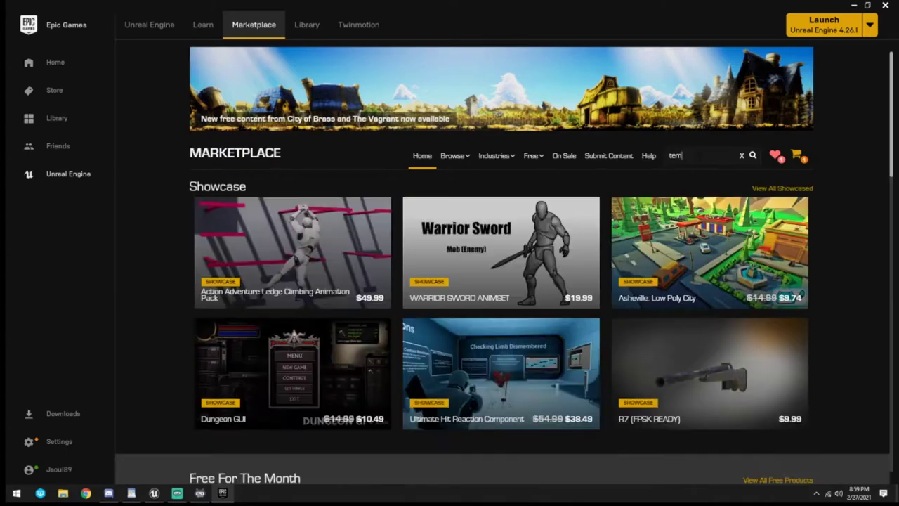
type("temperate")
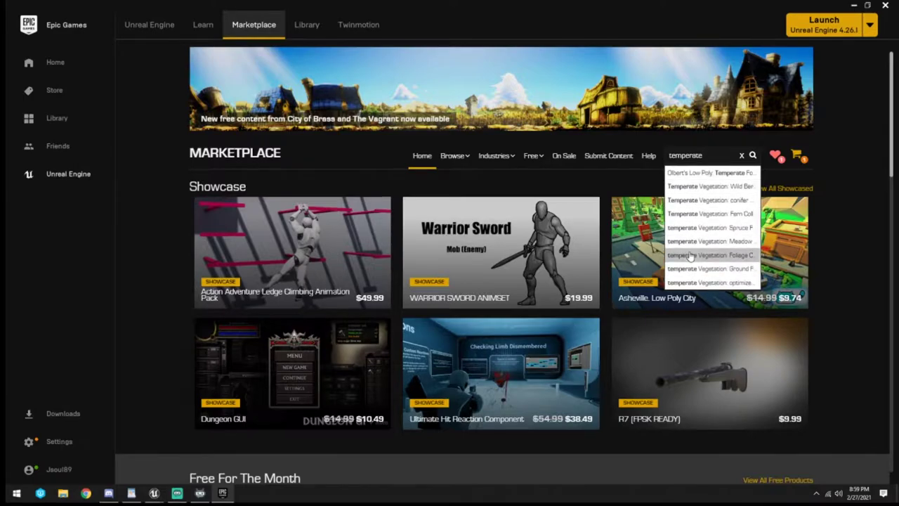
left_click(691, 282)
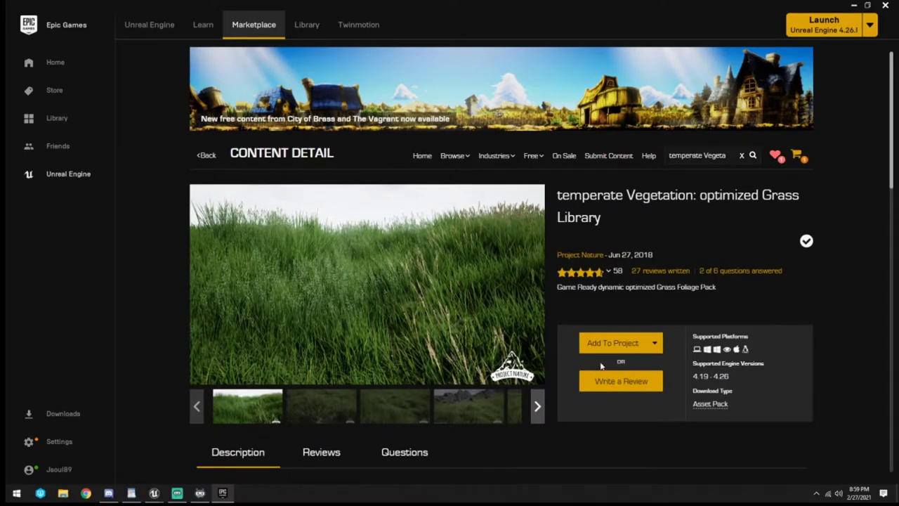
scroll(581, 281, "down", 2)
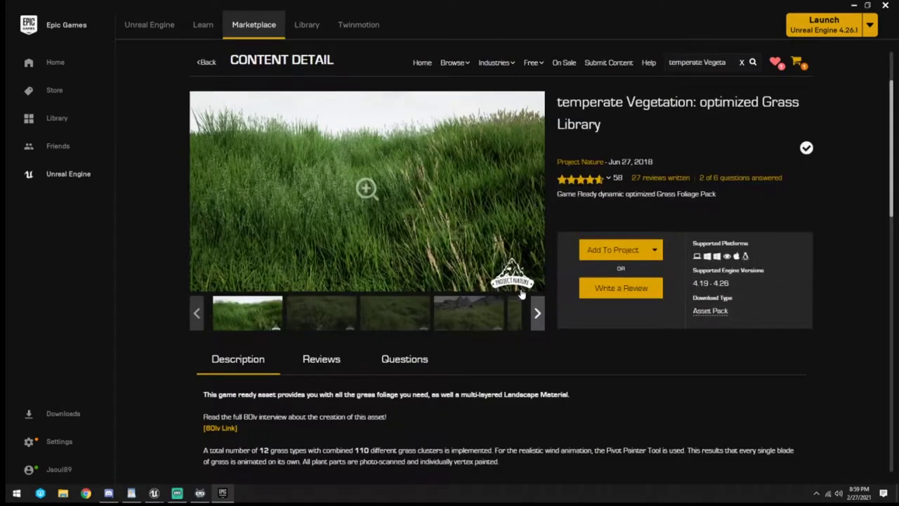
scroll(544, 298, "up", 2)
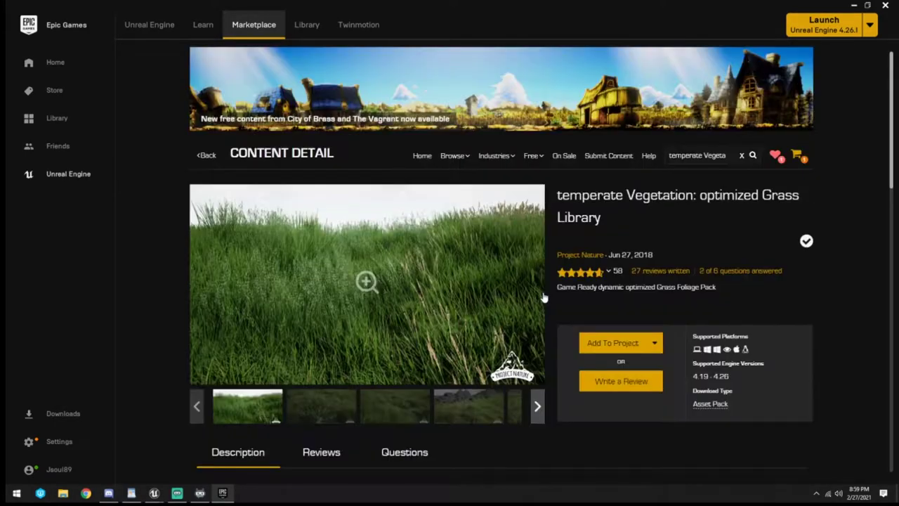
Step: Open the Project Nature publisher profile and browse its free, owned vegetation packs
left_click(570, 257)
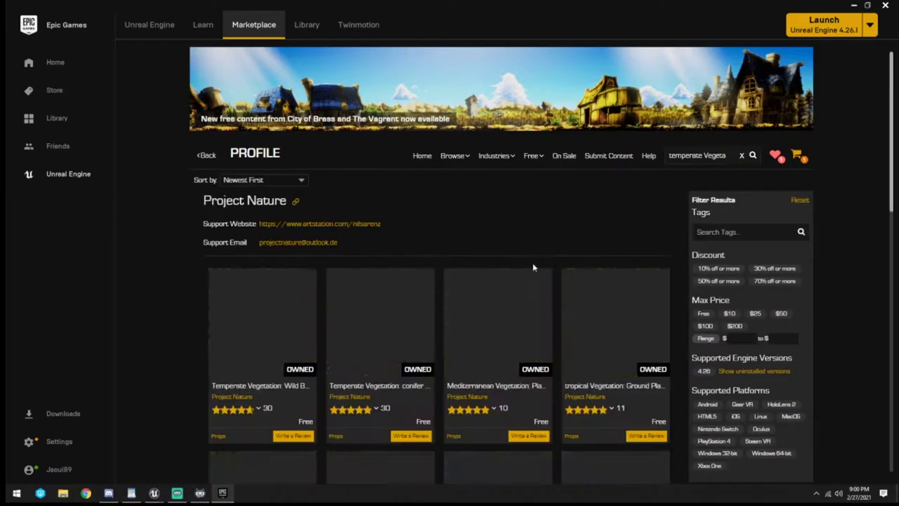
scroll(140, 257, "down", 6)
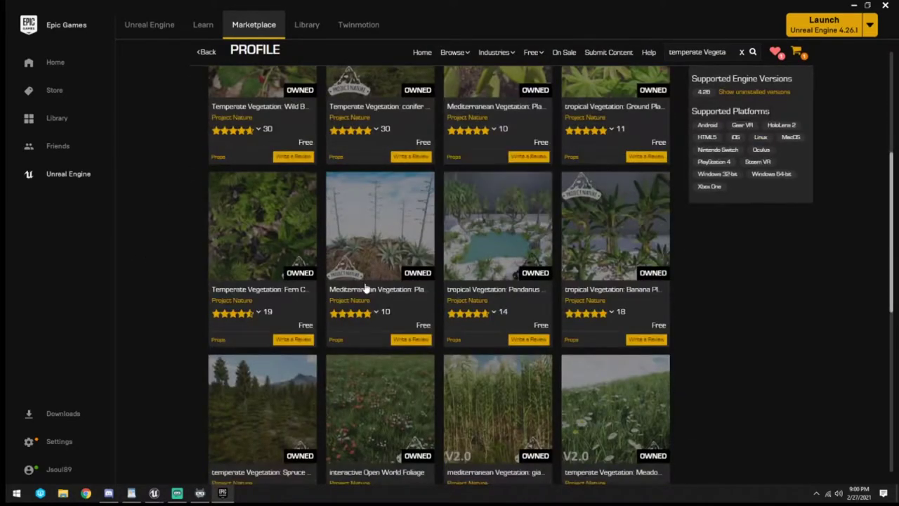
scroll(281, 325, "down", 10)
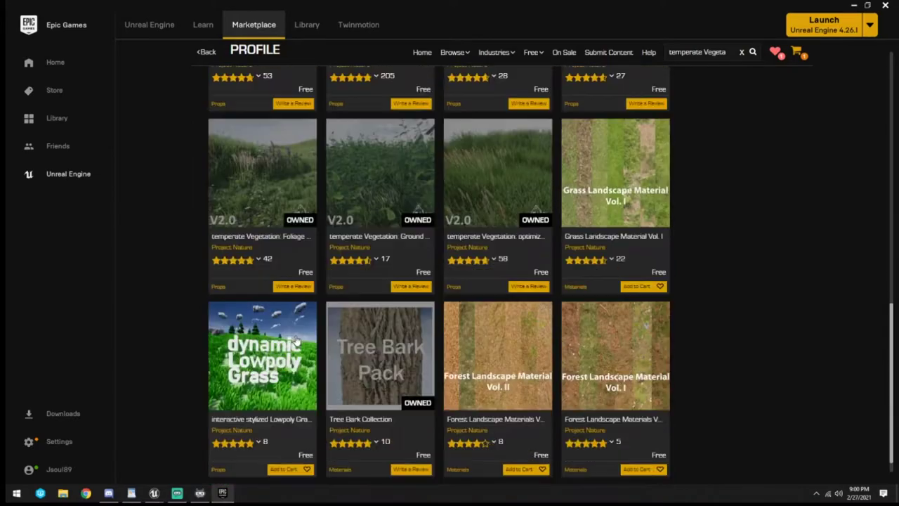
scroll(190, 351, "down", 1)
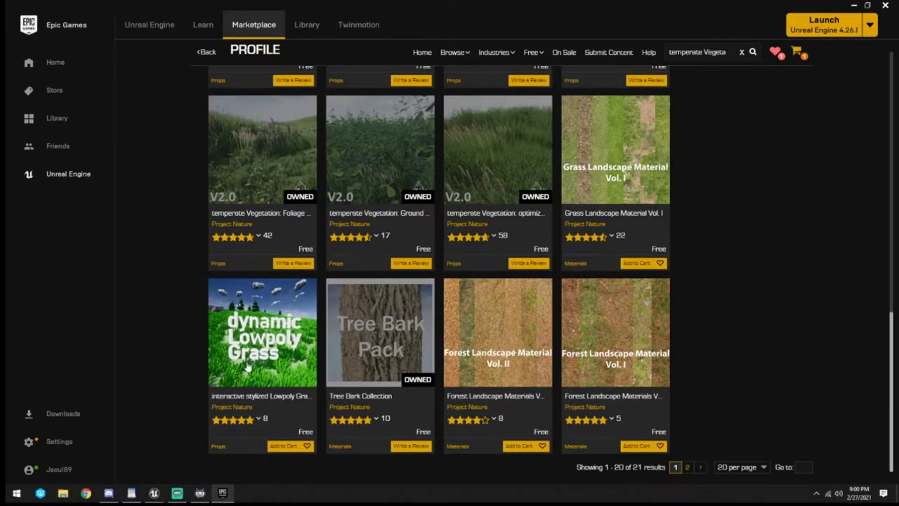
scroll(187, 342, "up", 15)
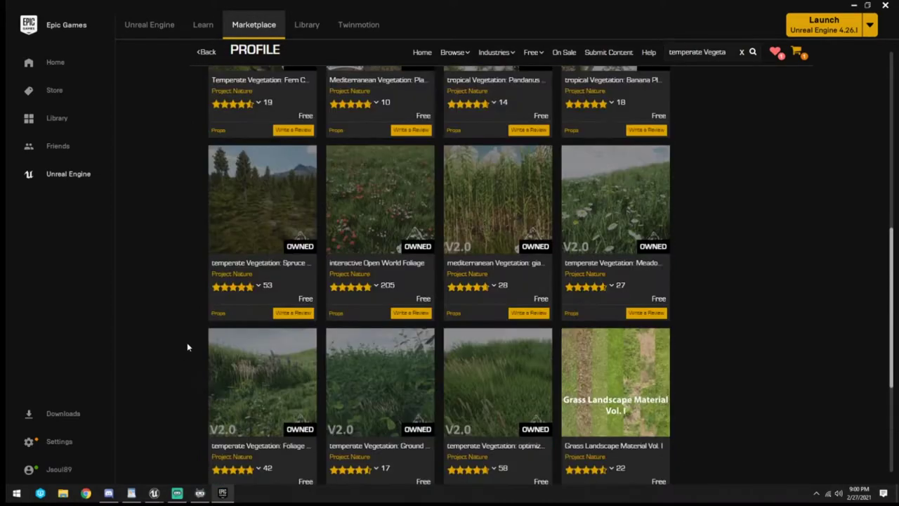
scroll(238, 327, "down", 3)
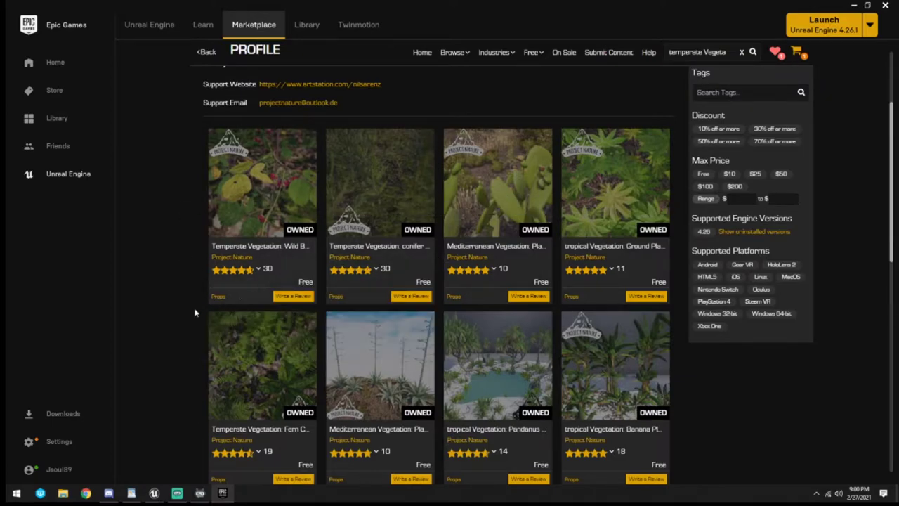
scroll(175, 317, "down", 5)
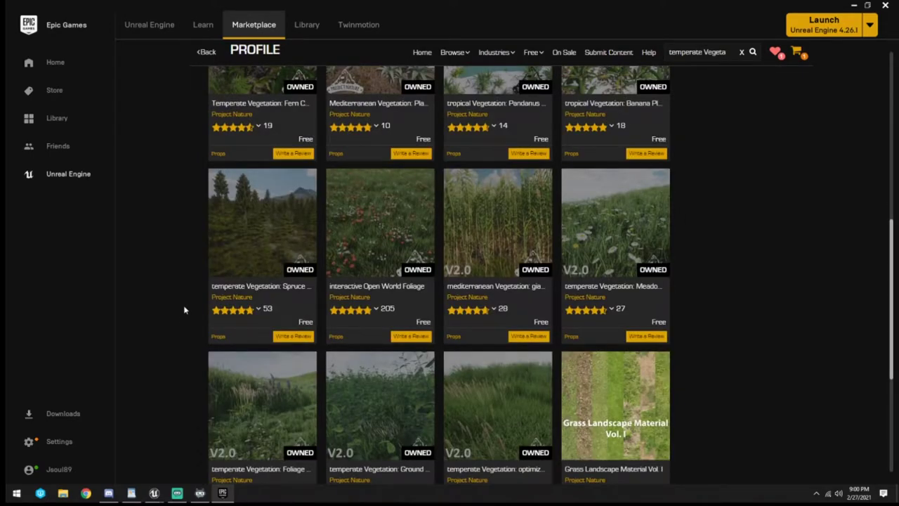
scroll(185, 309, "down", 2)
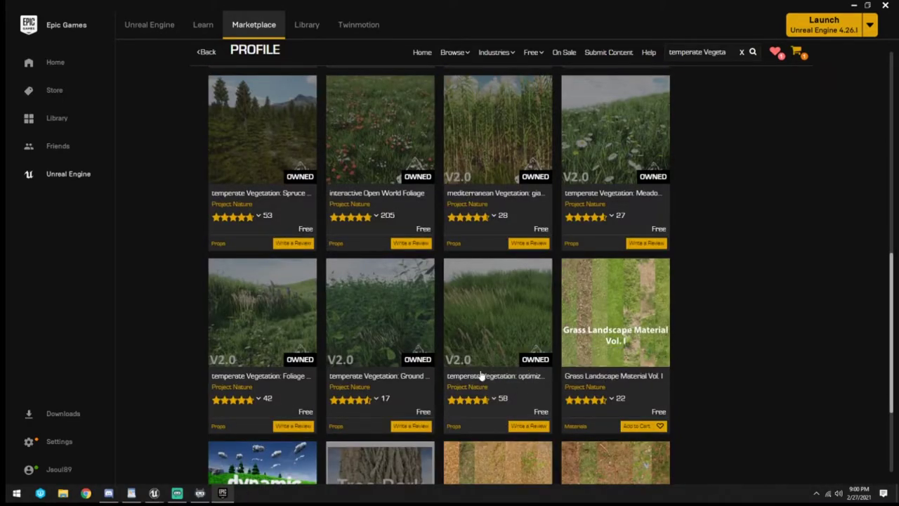
scroll(183, 219, "up", 3)
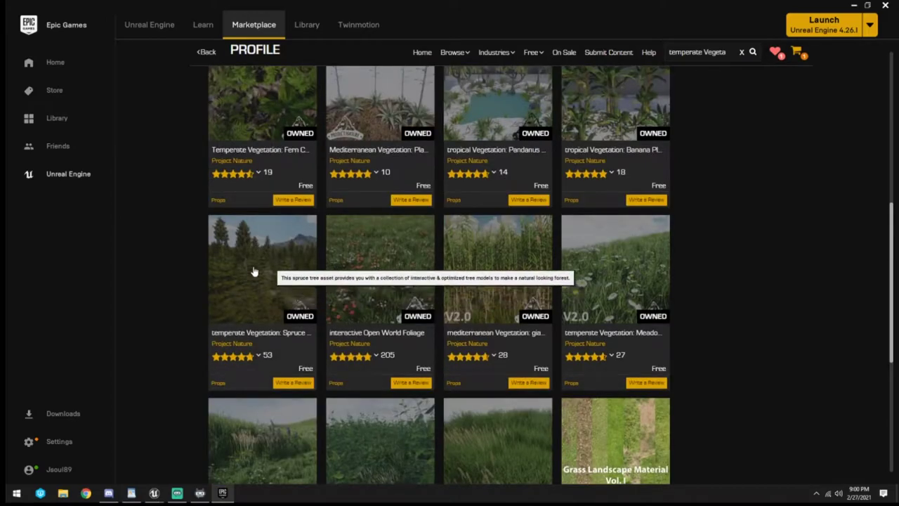
scroll(170, 271, "up", 2)
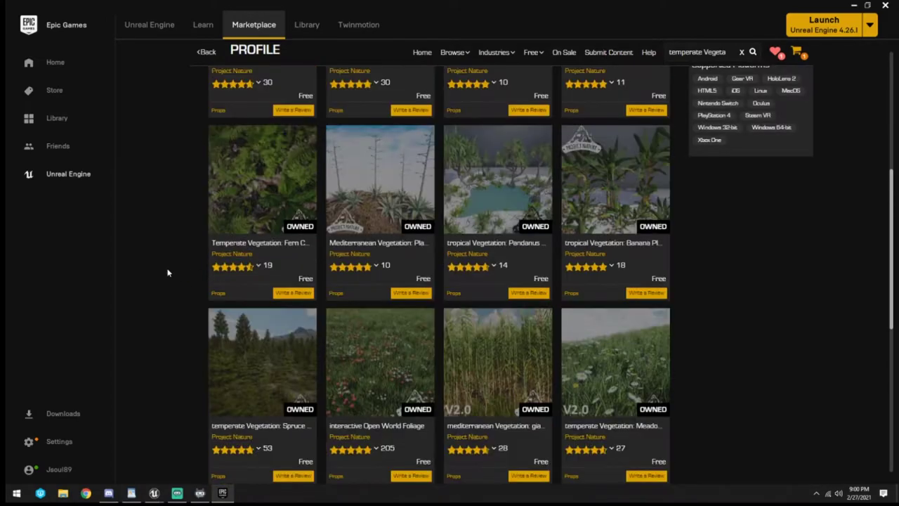
scroll(213, 225, "up", 2)
scroll(181, 250, "up", 3)
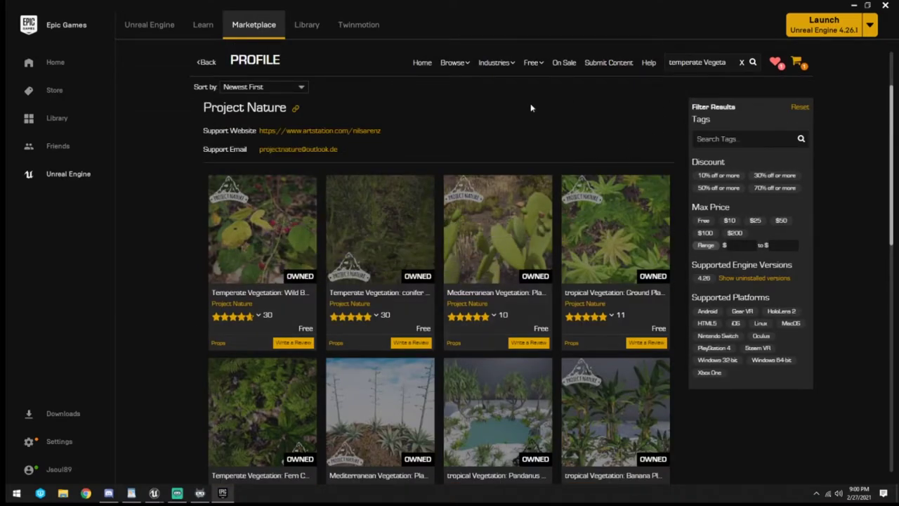
Step: Filter the vault by 'tempera' and add the optimized Grass Library pack to automaterial
left_click(307, 25)
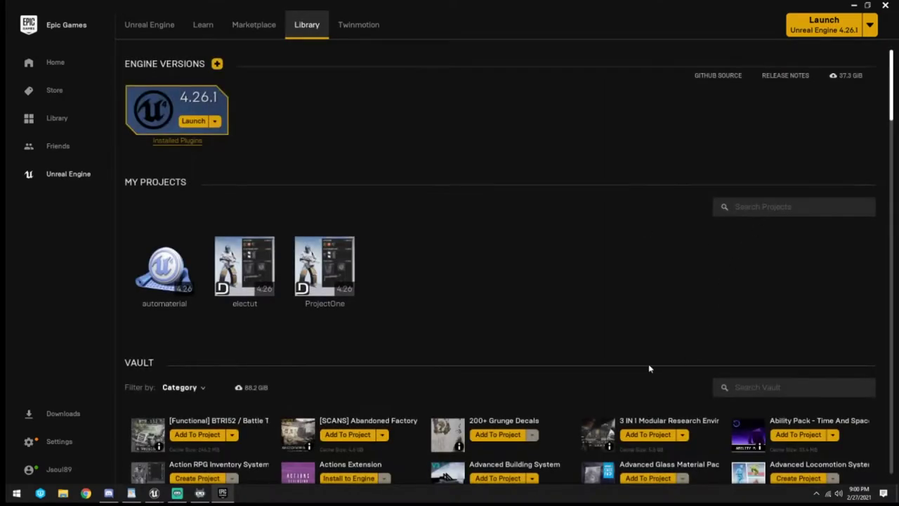
scroll(648, 365, "down", 2)
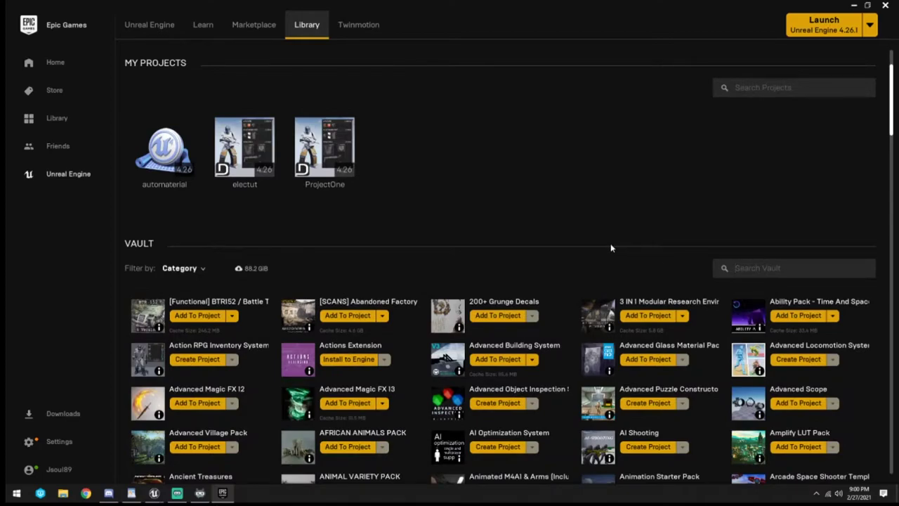
type("tempera")
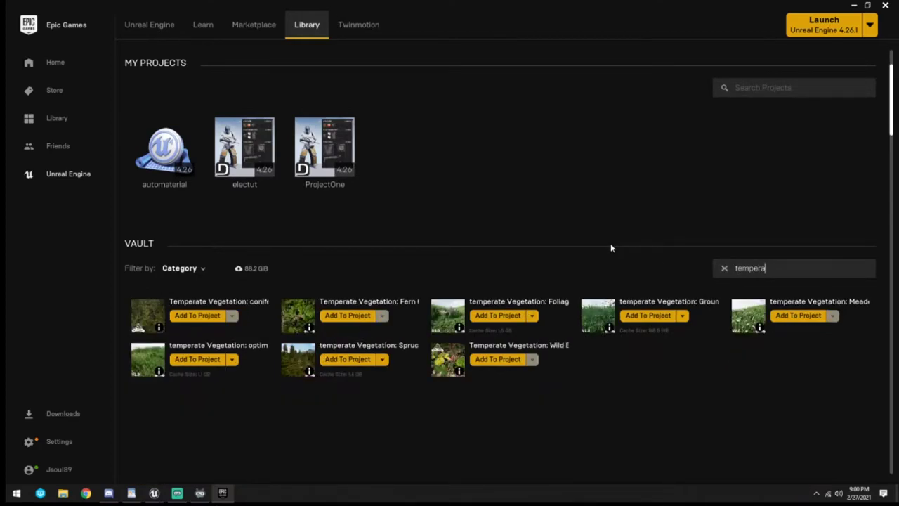
left_click(194, 360)
left_click(344, 199)
left_click(467, 360)
Step: Add the Temperate Vegetation: Spruce pack to the automaterial project
left_click(350, 359)
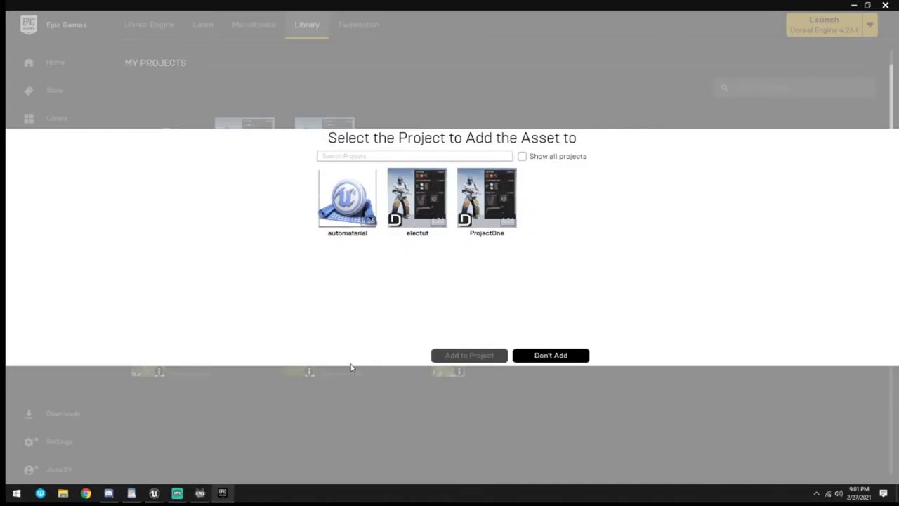
left_click(347, 197)
left_click(468, 356)
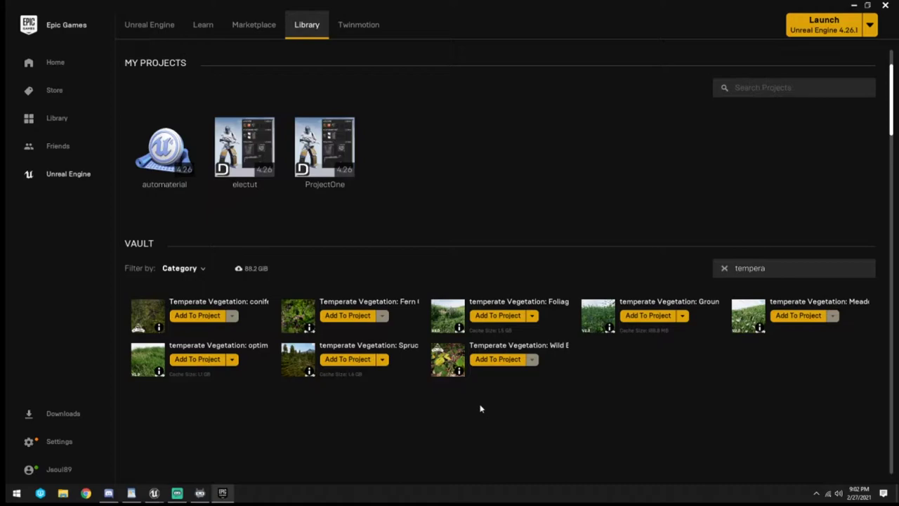
Step: Add the Temperate Vegetation: Wild Berries pack to the automaterial project
left_click(495, 361)
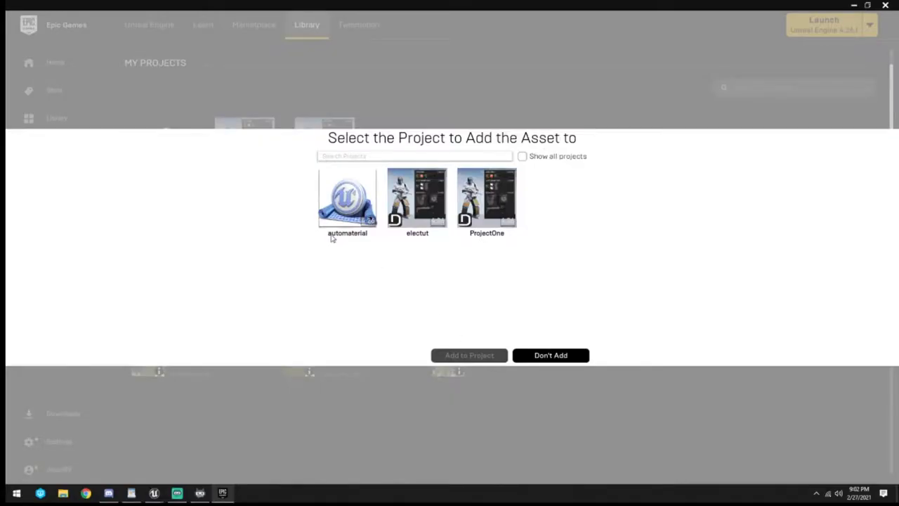
left_click(331, 238)
left_click(469, 354)
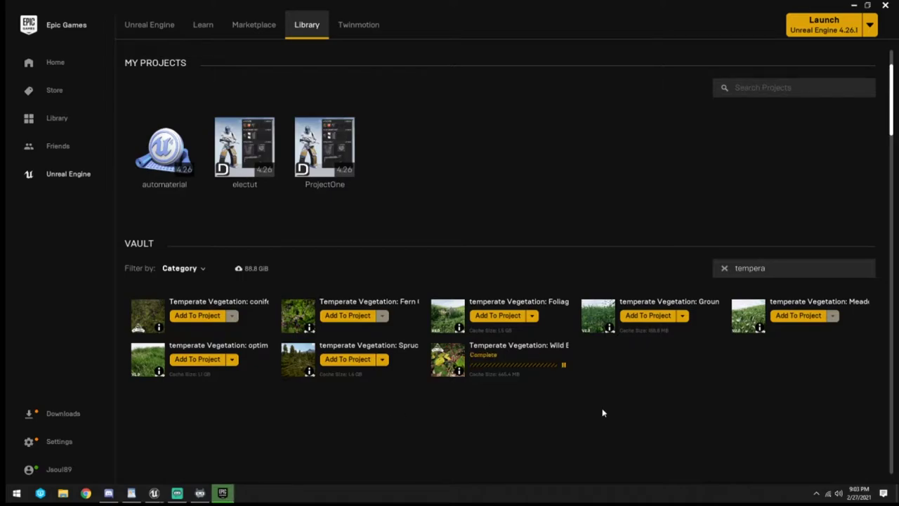
Step: Return to the editor and delete the ArenaGeometry floor and walls
left_click(885, 5)
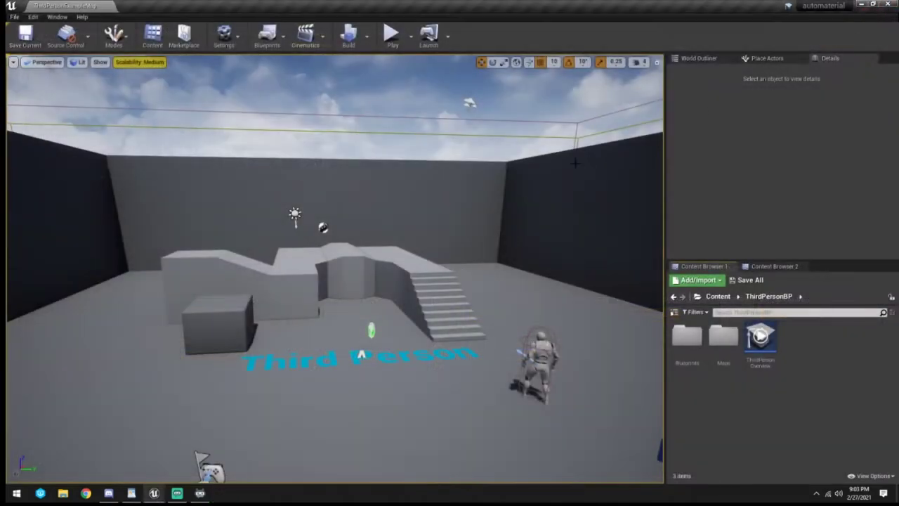
left_click(719, 296)
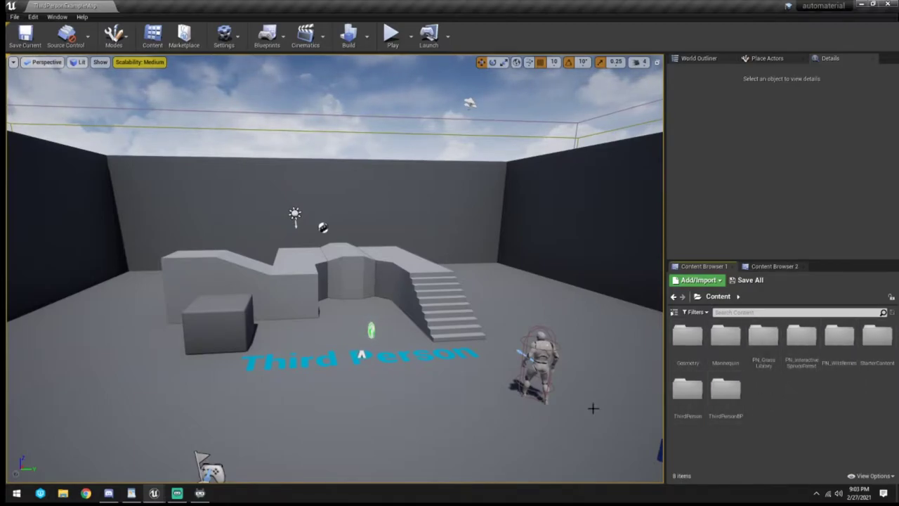
left_click_drag(592, 407, 615, 435)
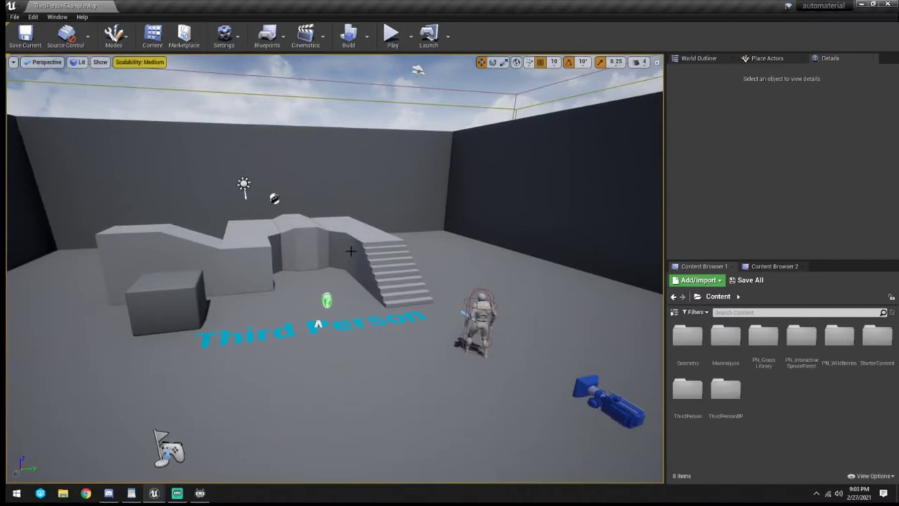
left_click(699, 59)
left_click(722, 102)
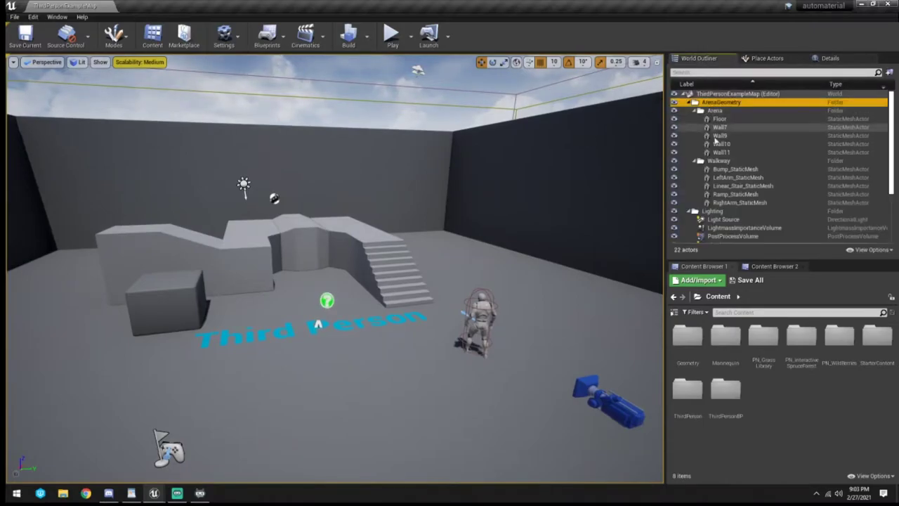
left_click(720, 152, "shift")
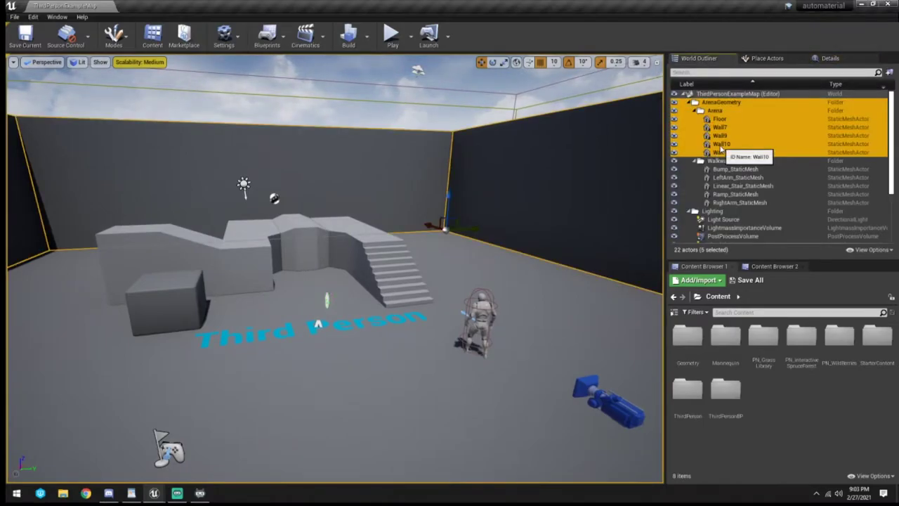
key("Delete")
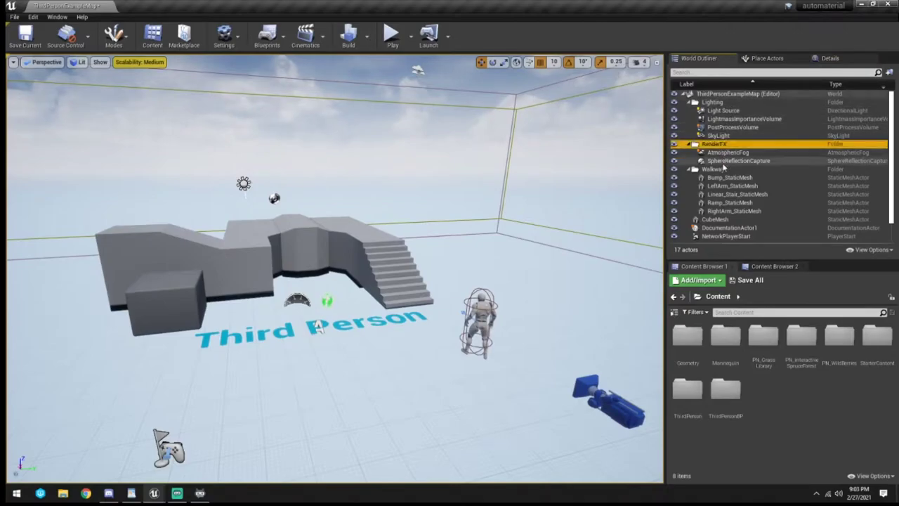
Step: Delete AtmosphericFog, SphereReflectionCapture, the walkway pieces and CubeMesh
left_click(728, 161, "shift")
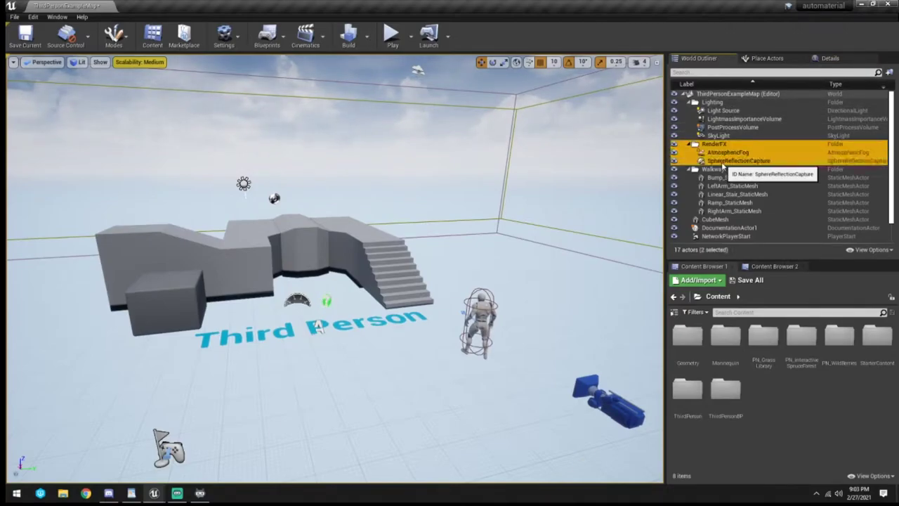
left_click(723, 219, "shift")
key("Delete")
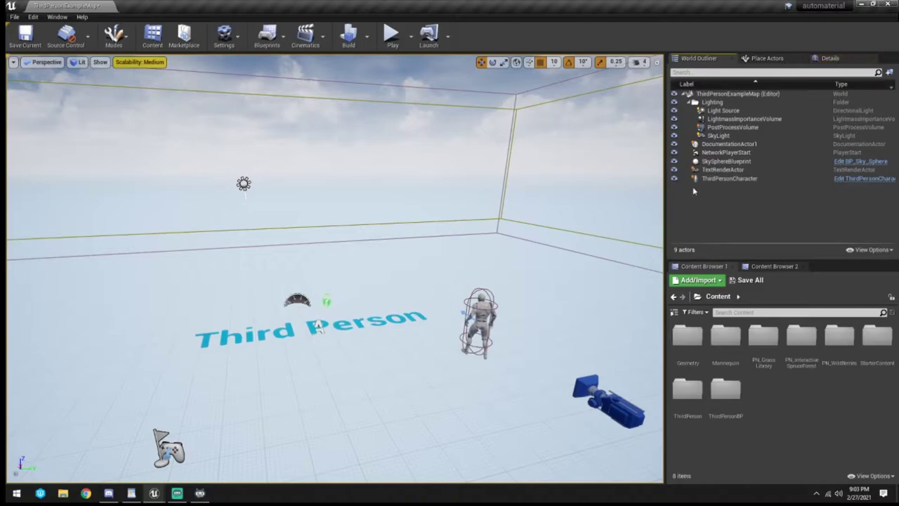
Step: Delete PostProcessVolume, LightmassImportanceVolume, the Third Person text, NetworkPlayerStart and DocumentationActor1
left_click(726, 127)
left_click(725, 119, "shift")
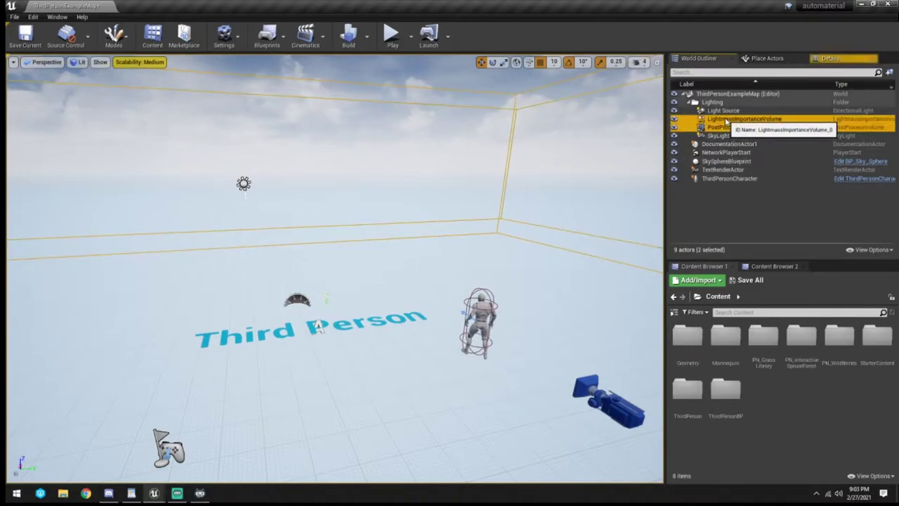
left_click(733, 169, "ctrl")
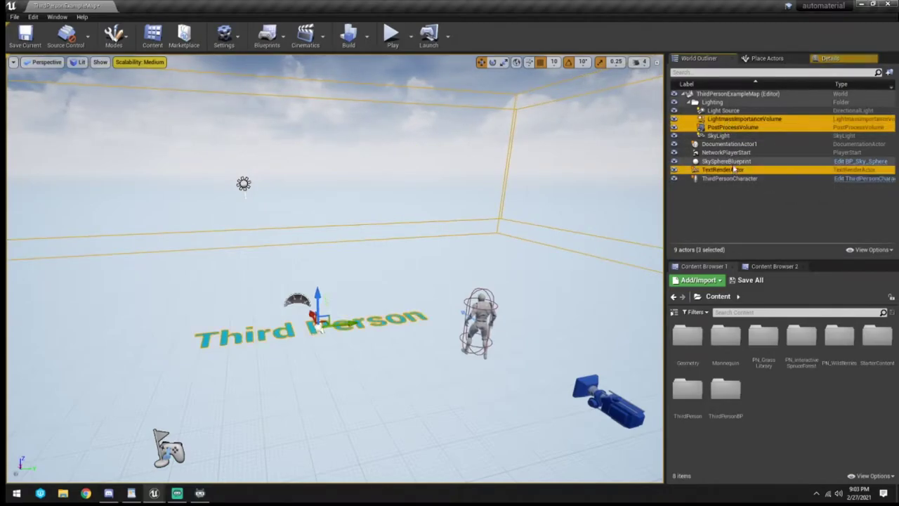
left_click(725, 152, "ctrl")
left_click(729, 144, "ctrl")
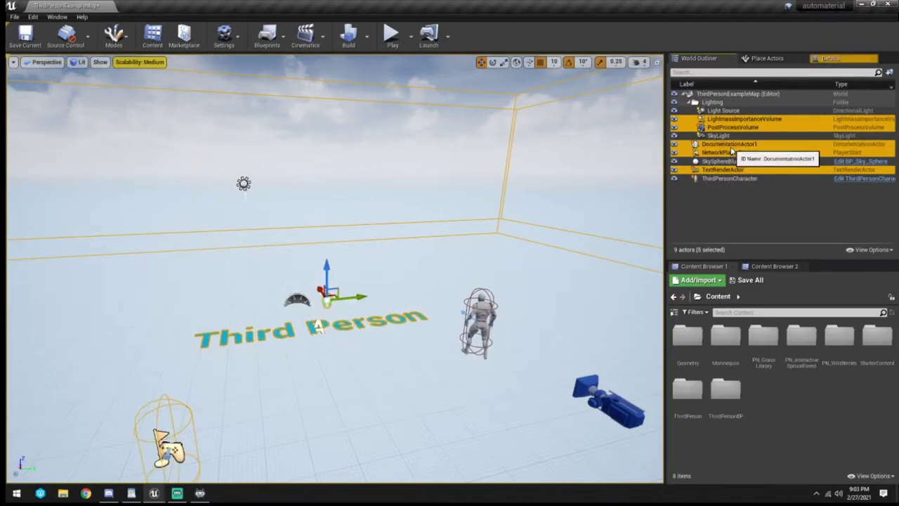
key("Delete")
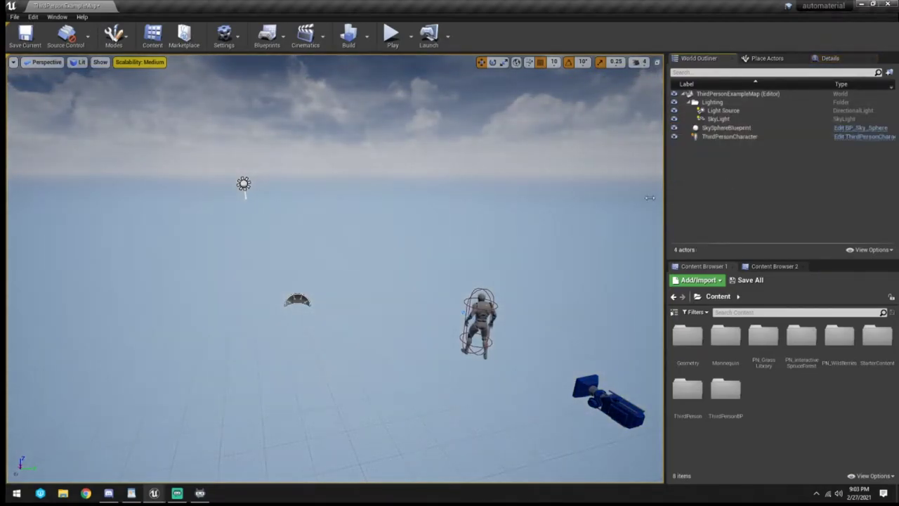
right_click_drag(478, 211, 478, 211)
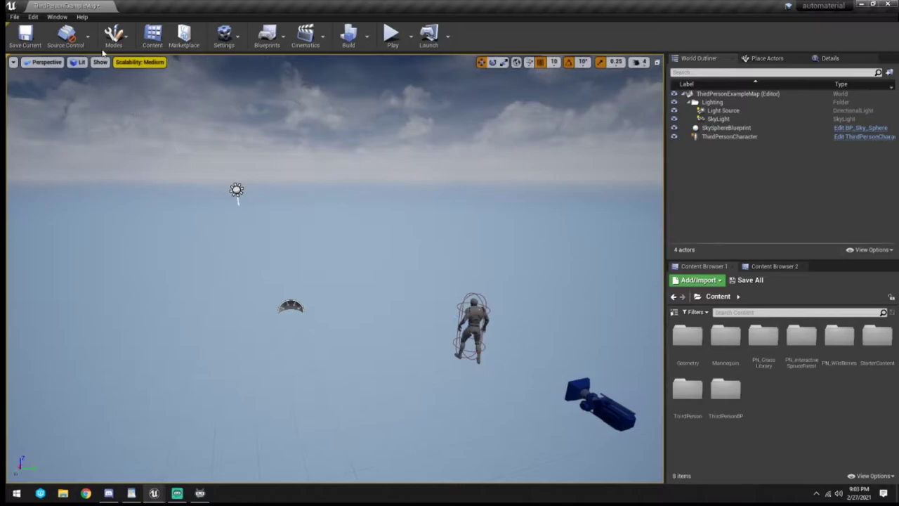
Step: Uncheck Auto Exposure in Project Settings, found by searching 'auto expo', and close the settings
left_click(33, 16)
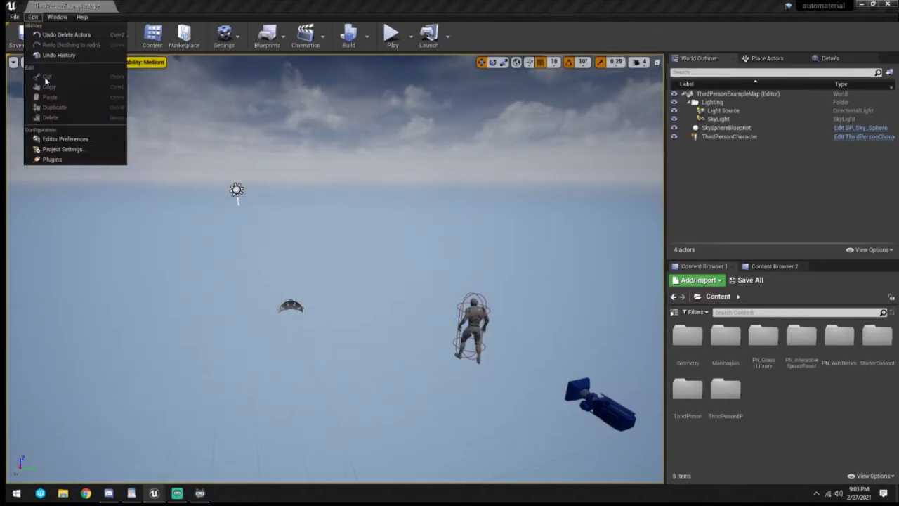
left_click(46, 149)
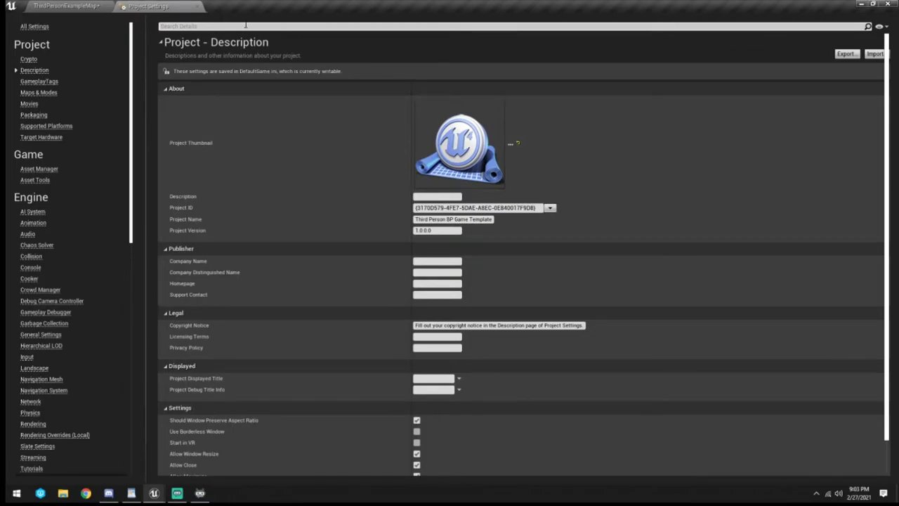
type("auto expos")
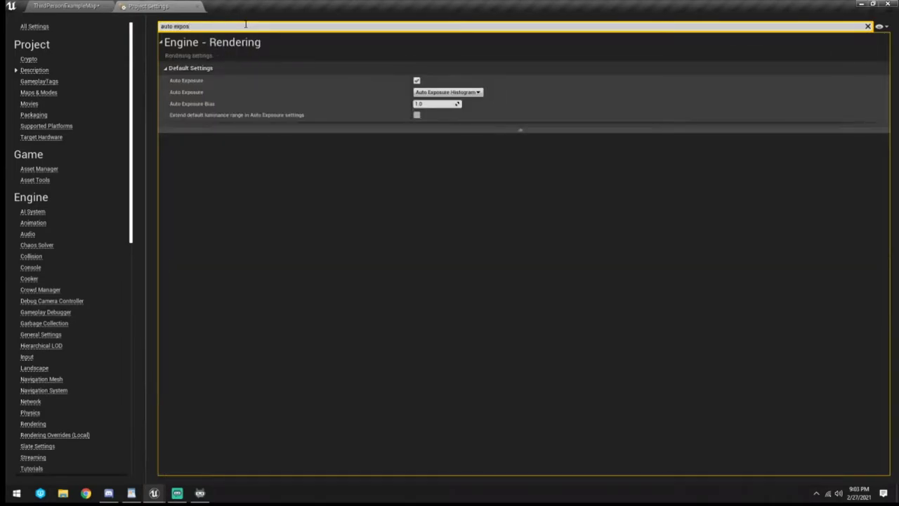
left_click(417, 80)
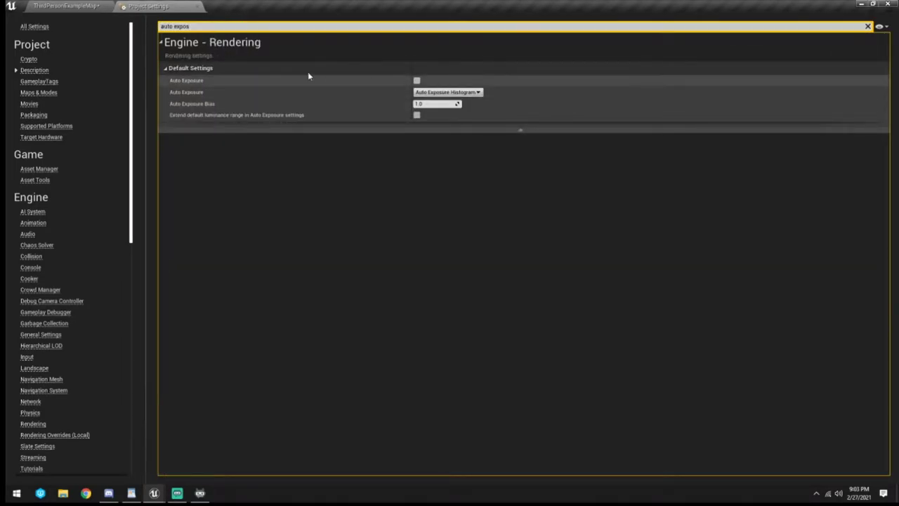
left_click(197, 6)
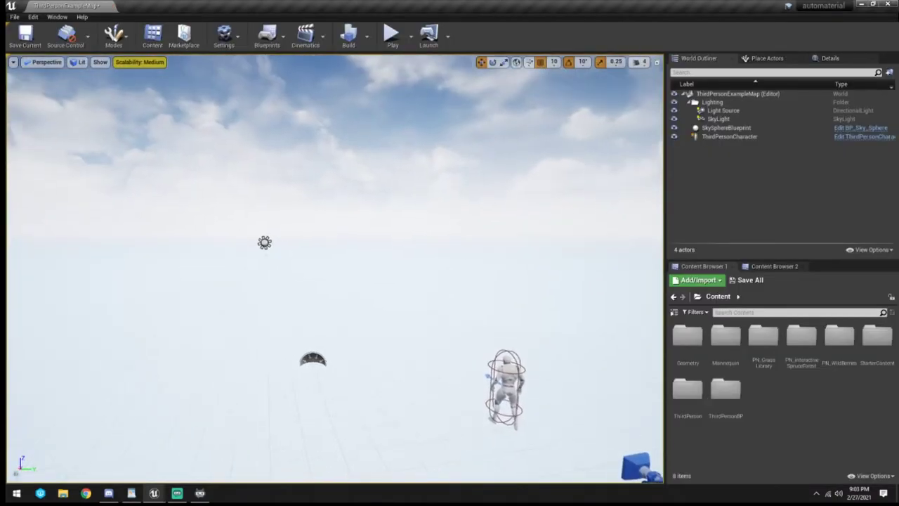
Step: Select the Light Source directional light and lower its intensity to 1.0 lux
left_click(718, 119)
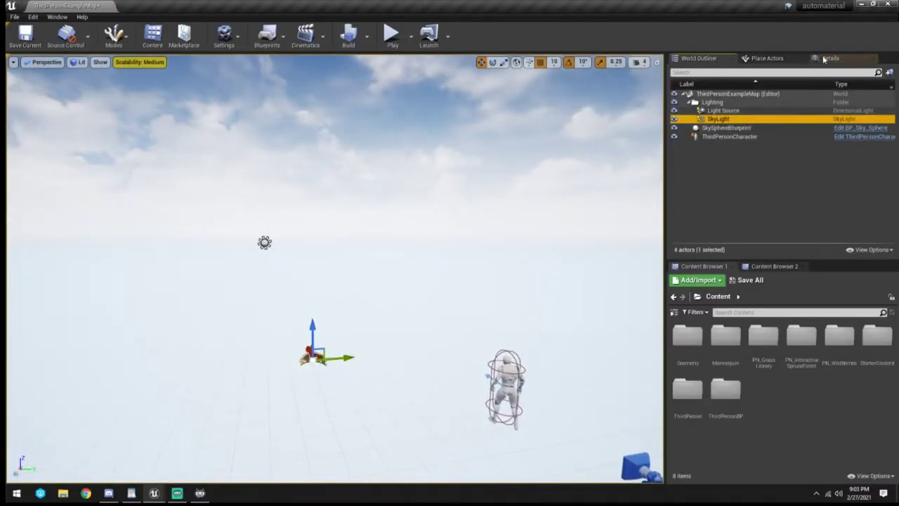
left_click(830, 57)
left_click(766, 58)
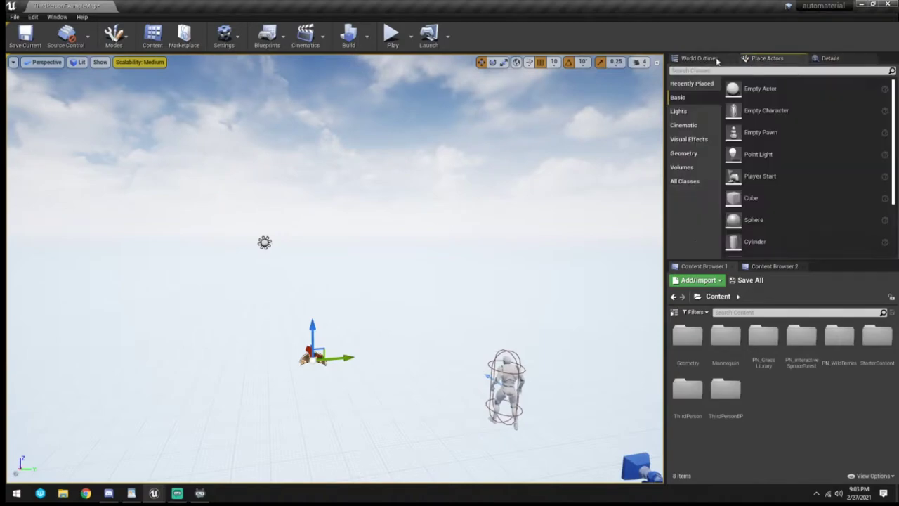
left_click(698, 58)
left_click(723, 110)
left_click(830, 58)
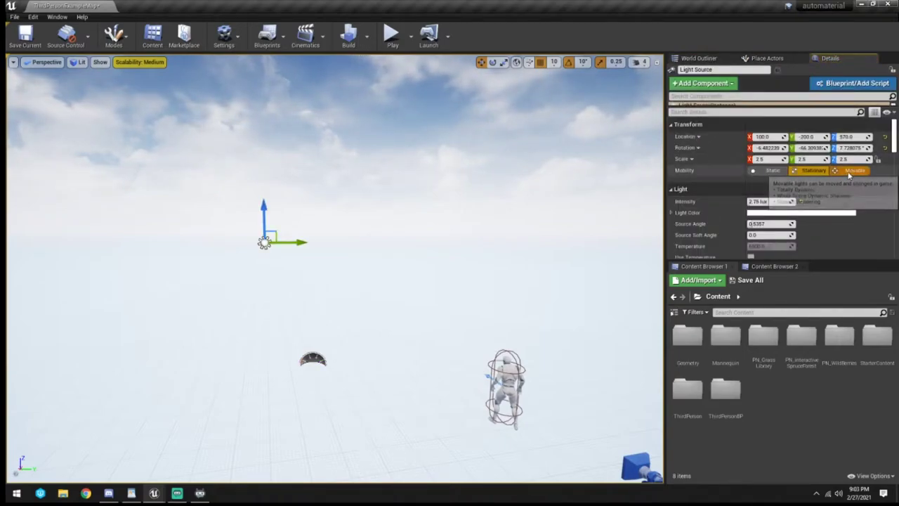
left_click_drag(767, 202, 759, 202)
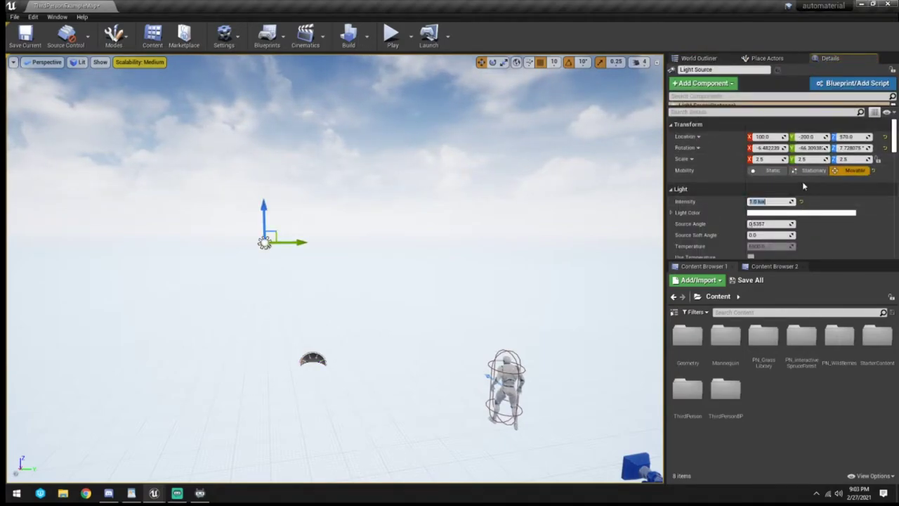
Step: Enable Use Temperature on the Light Source and set the temperature to 12000
scroll(730, 209, "down", 3)
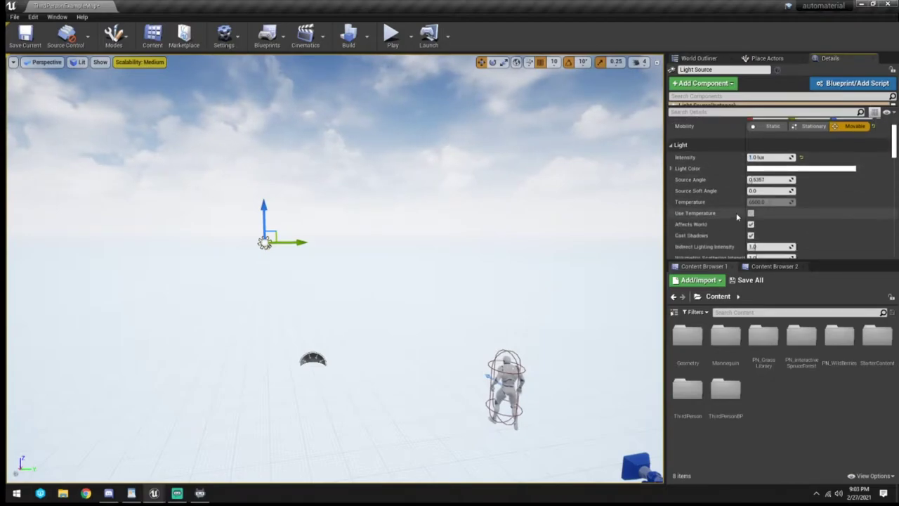
left_click(750, 198)
left_click_drag(770, 187, 729, 204)
scroll(729, 200, "up", 3)
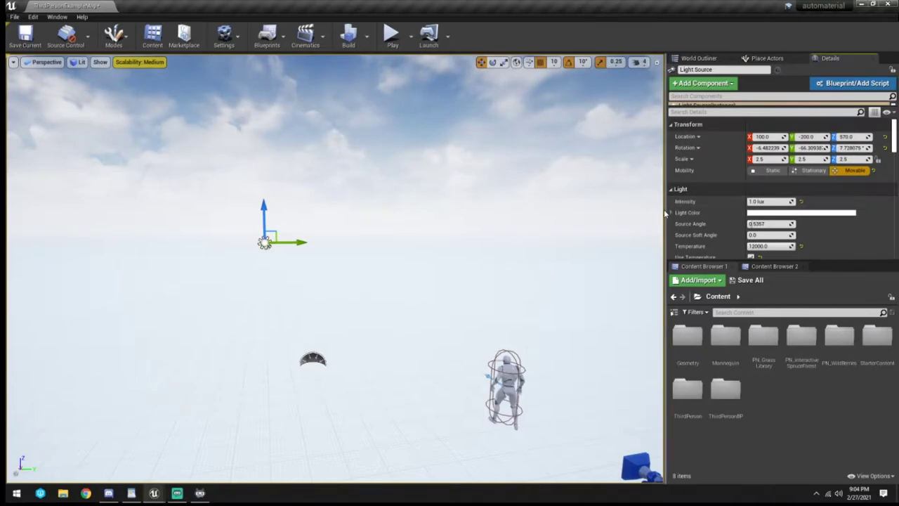
Step: Move SkySphereBlueprint and ThirdPersonCharacter into the Lighting folder and collapse it
left_click(699, 58)
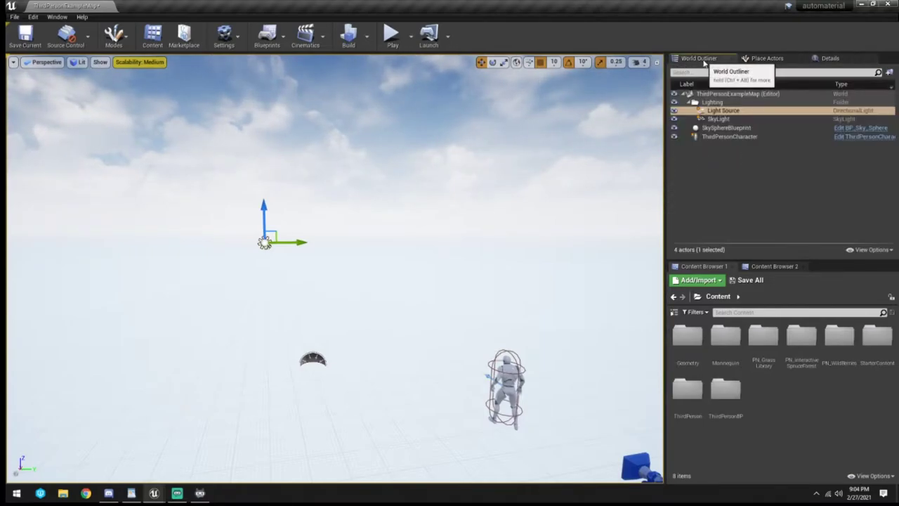
left_click(726, 127)
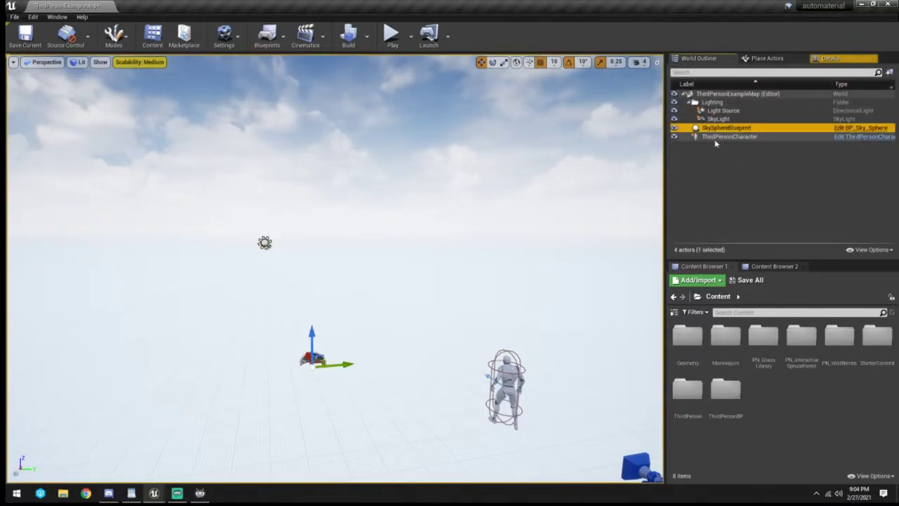
left_click(730, 136, "ctrl")
left_click_drag(730, 136, 710, 103)
left_click(695, 103)
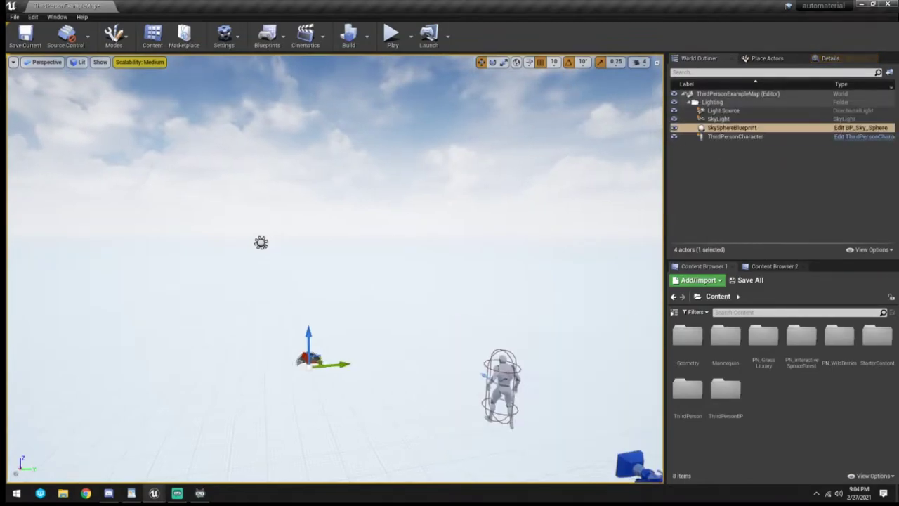
right_click_drag(615, 160, 625, 108)
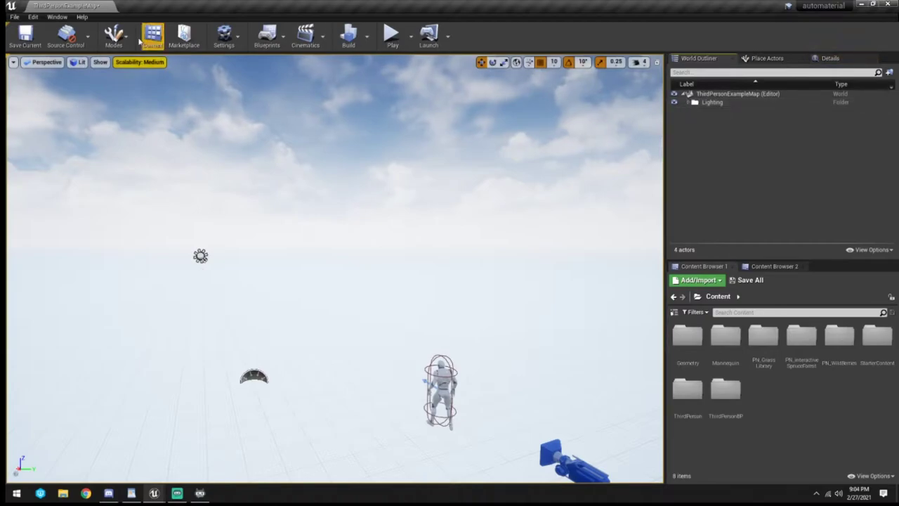
Step: Create a default 505×505 landscape with 8×8 components in Landscape mode
left_click(113, 36)
left_click(129, 78)
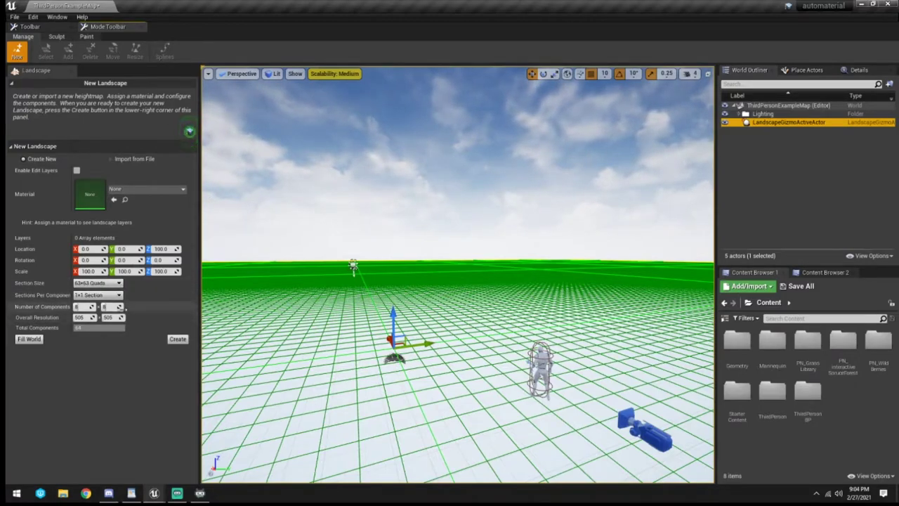
right_click_drag(315, 286, 232, 290)
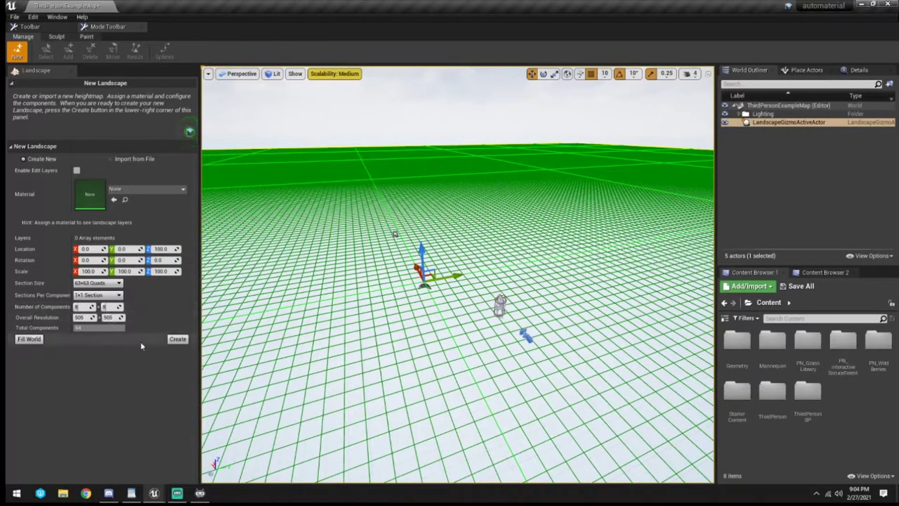
left_click(178, 339)
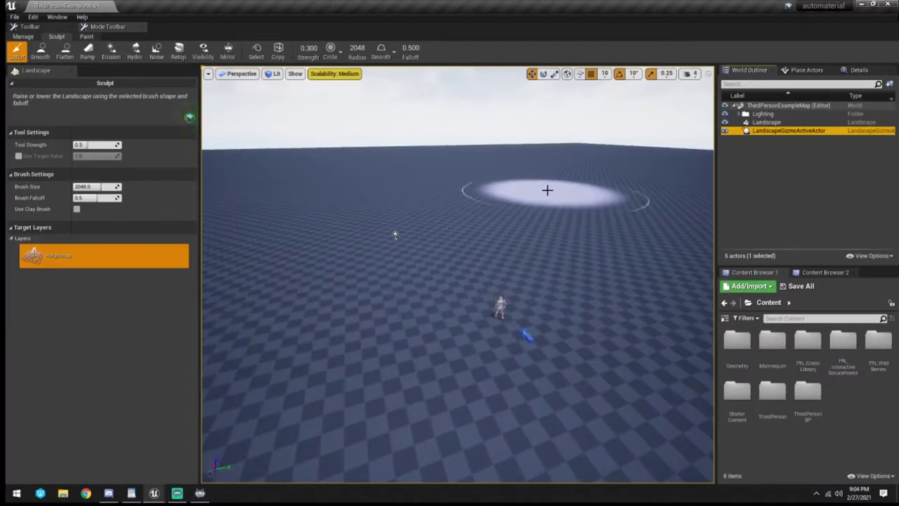
right_click_drag(395, 234, 470, 245)
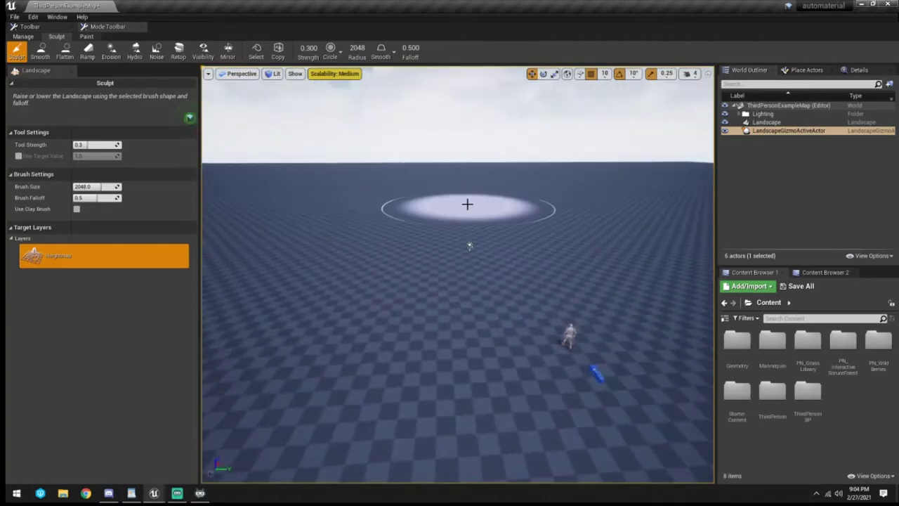
Step: Switch the editor from Landscape mode back to Select mode
left_click(49, 28)
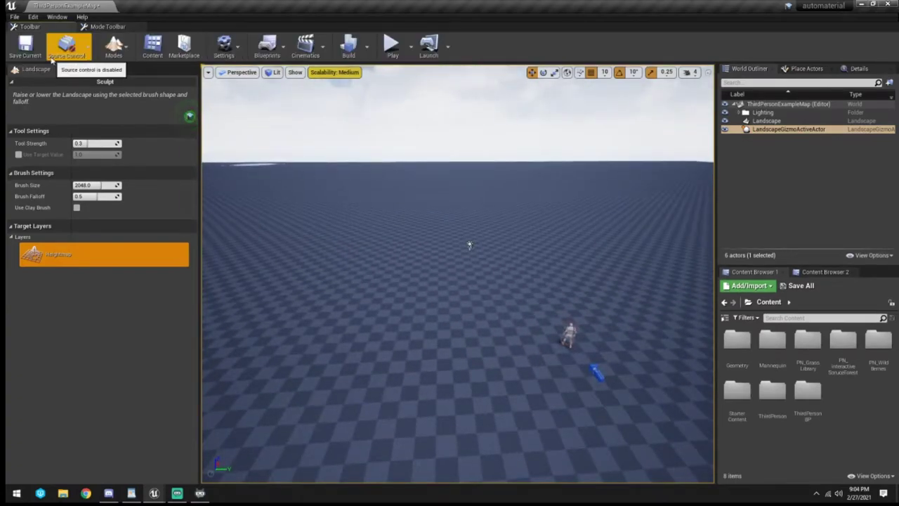
left_click(116, 45)
left_click(130, 61)
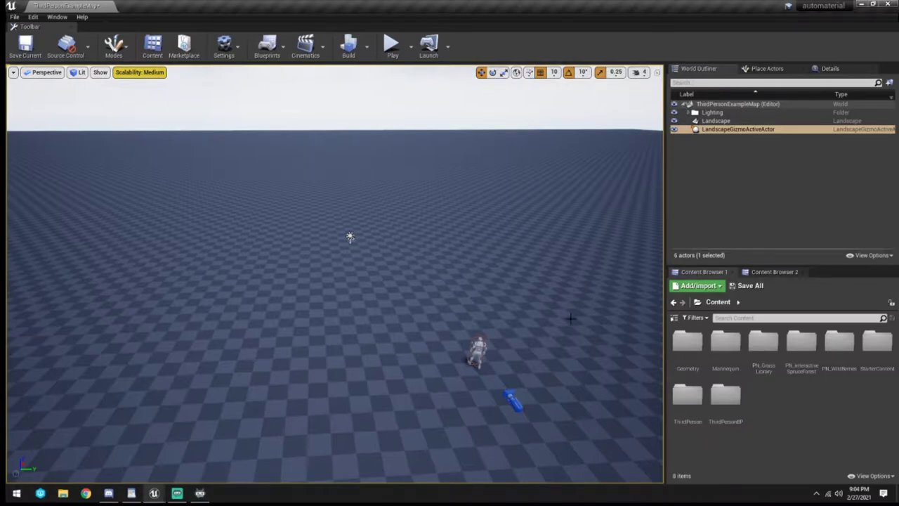
Step: Create a new folder named 'Materials' in the Content Browser
right_click(807, 410)
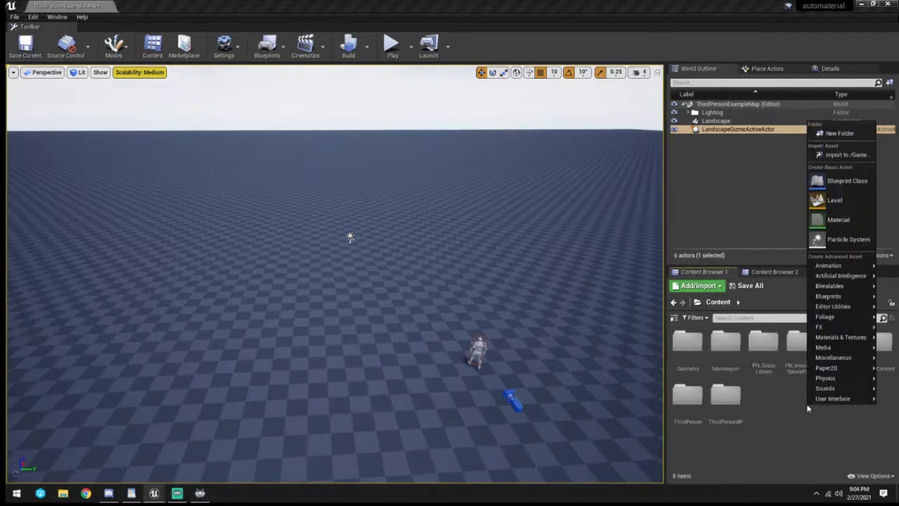
left_click(836, 133)
type("Materials")
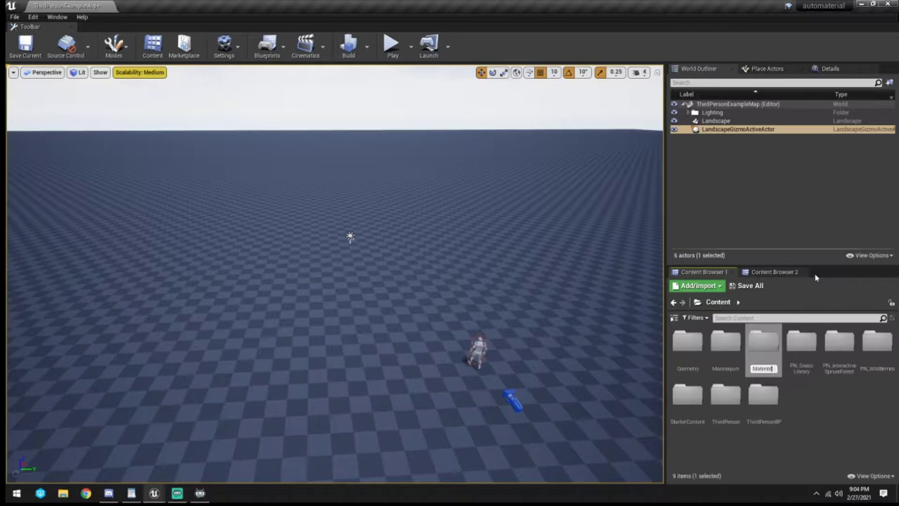
key("Return")
key("Return")
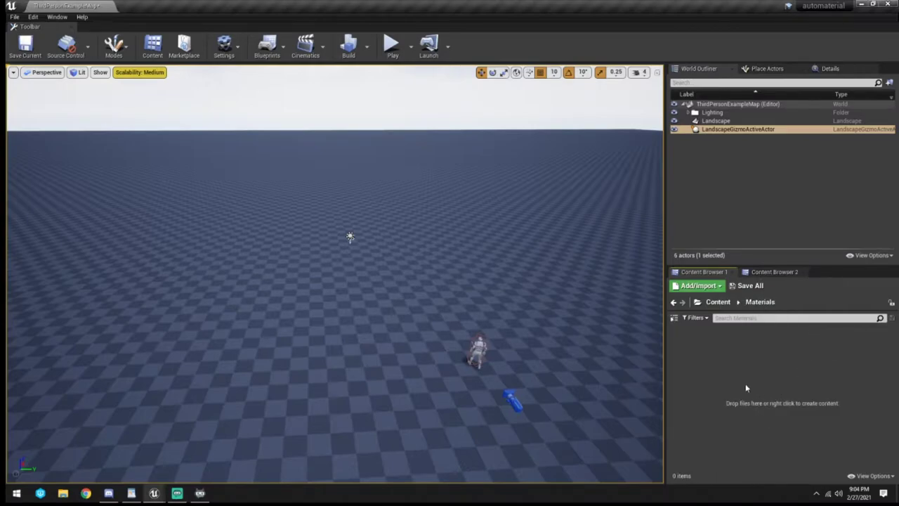
Step: Inside Materials, create material M_LandscapeAutoMaterial and make a material instance from it
right_click(746, 388)
left_click(772, 199)
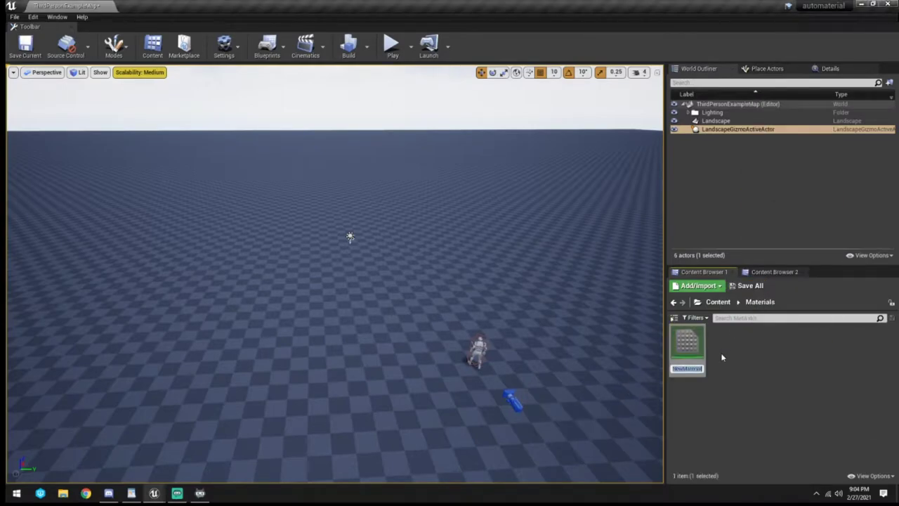
type("M")
type("_Lands")
key("Return")
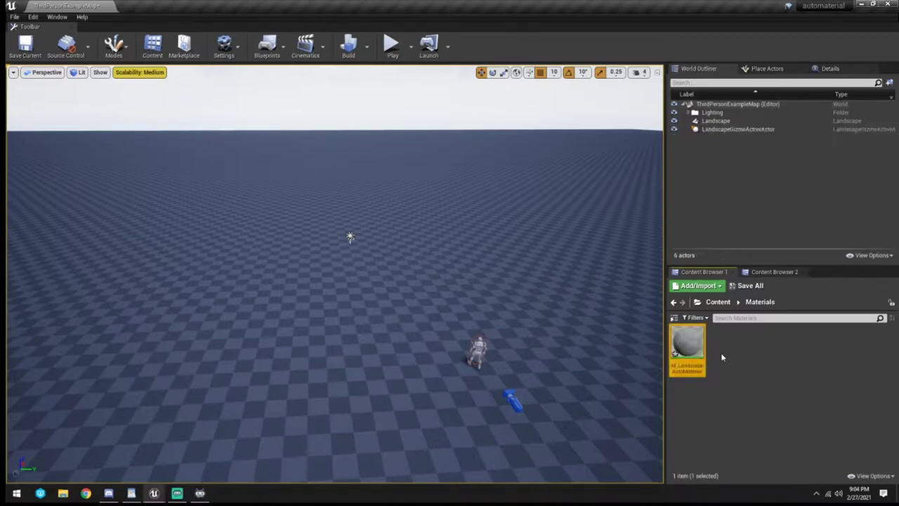
right_click(691, 351)
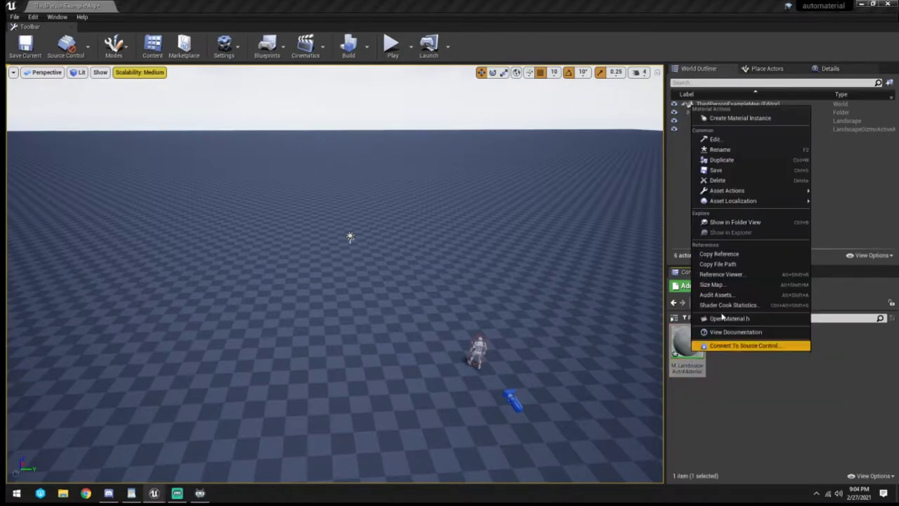
left_click(728, 118)
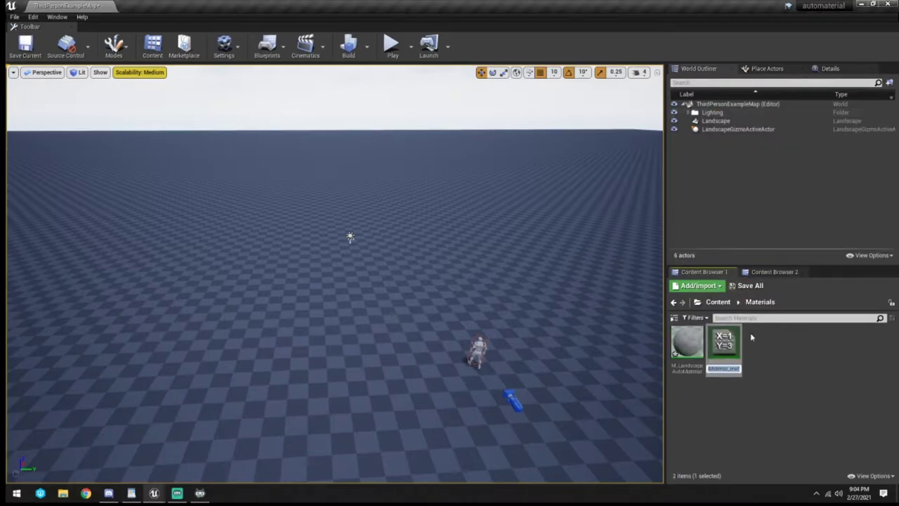
Step: Set the Landscape's Landscape Material slot to M_LandscapeAutoMaterial_Inst
left_click(418, 277)
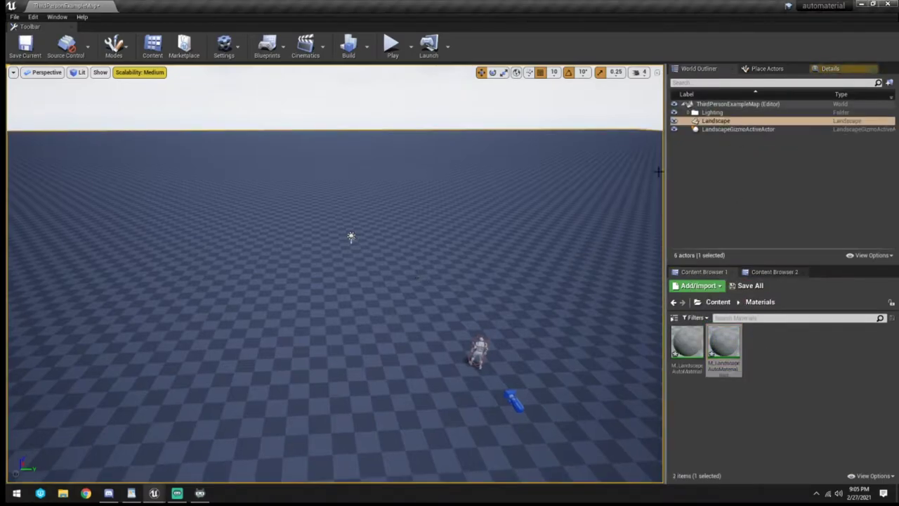
left_click(830, 68)
scroll(799, 216, "down", 3)
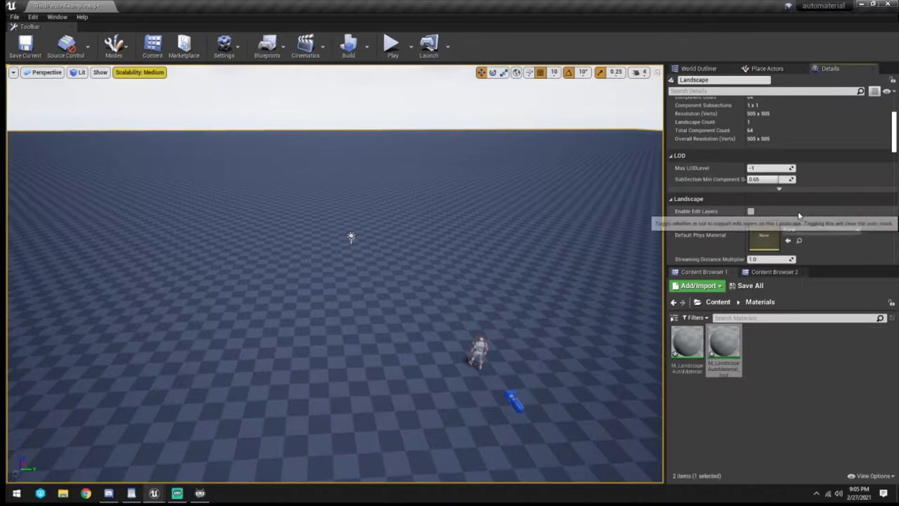
scroll(798, 216, "down", 3)
left_click_drag(724, 345, 786, 231)
right_click_drag(498, 261, 499, 265)
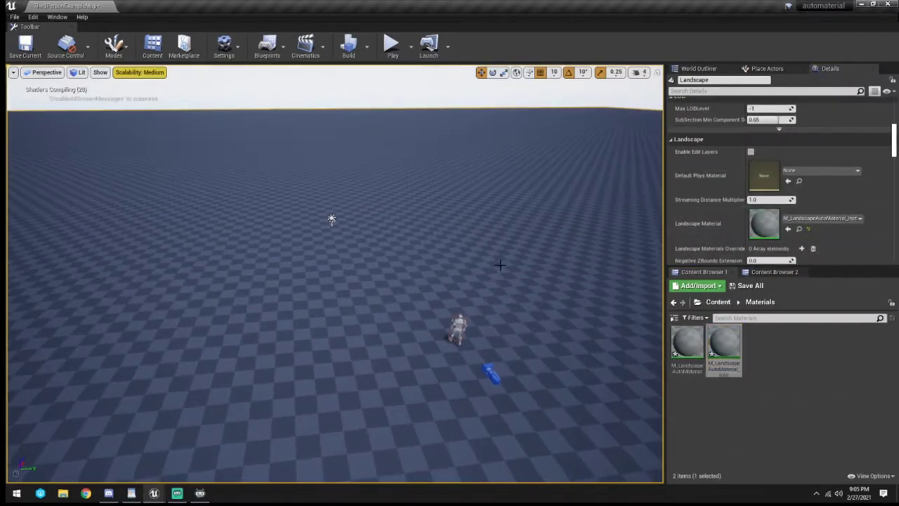
left_click(755, 349)
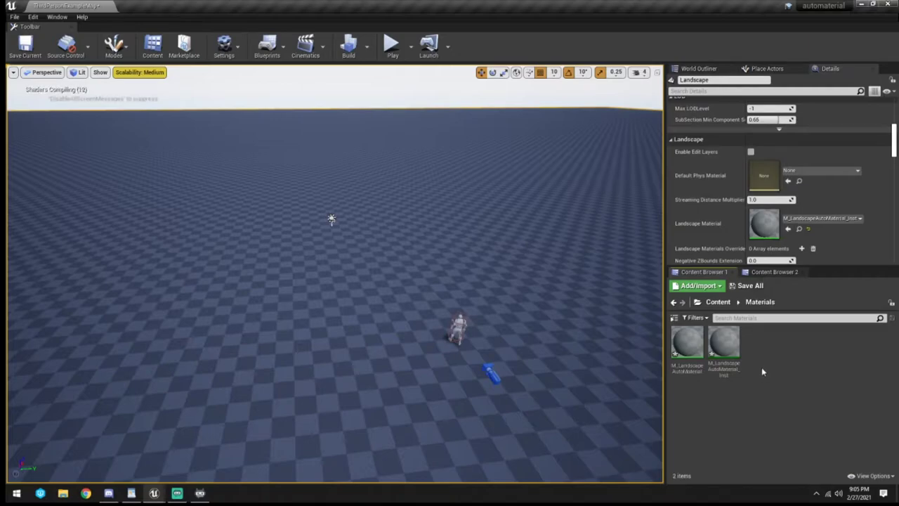
right_click(761, 367)
left_click(739, 386)
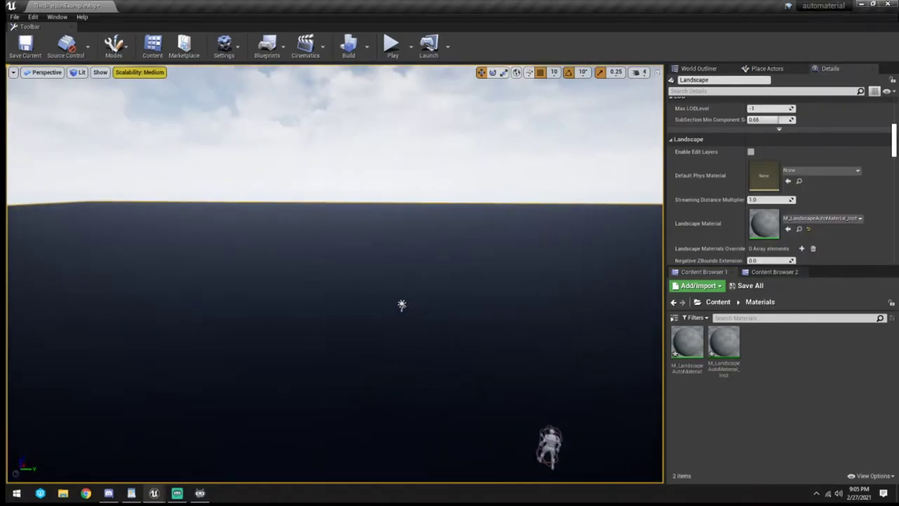